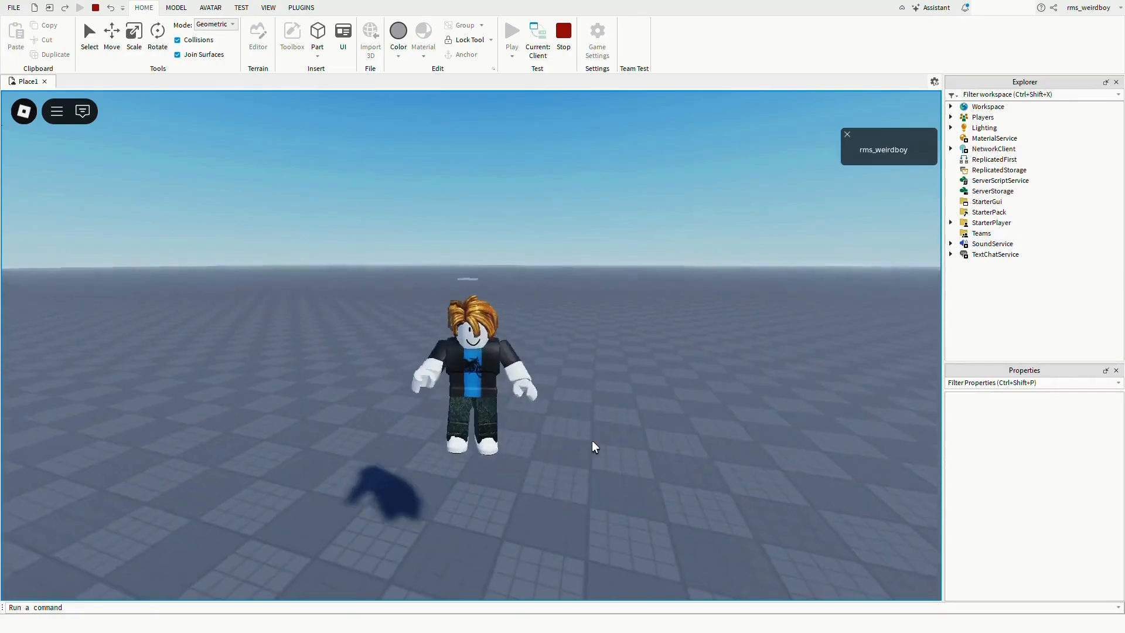
# - Stop the running play test to return to editing
pyautogui.scroll(7, 592, 441)
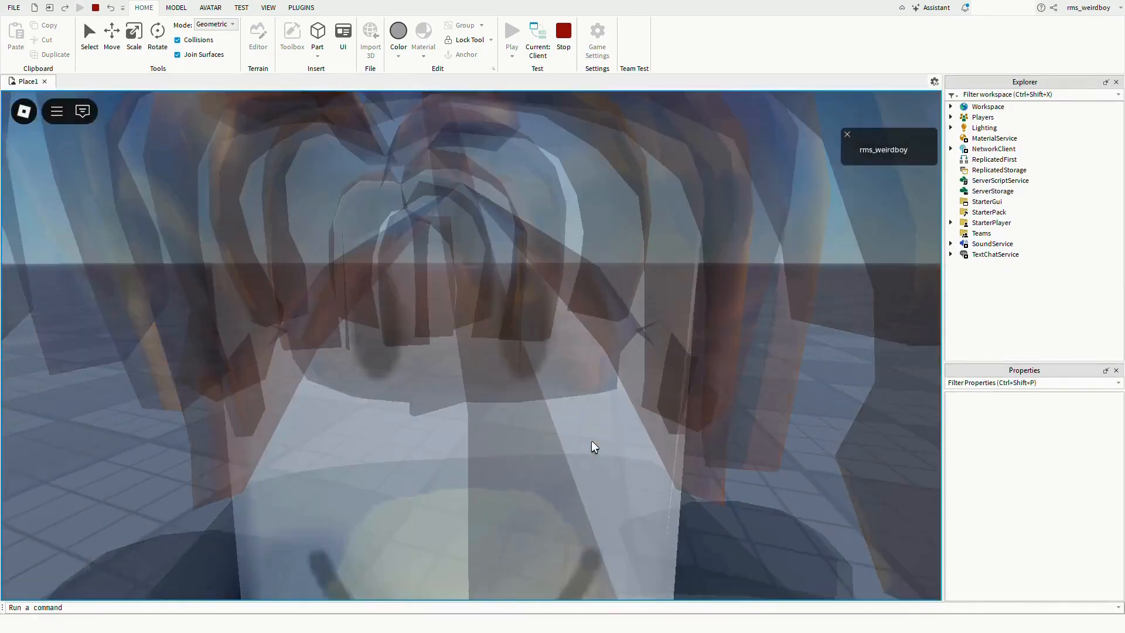
pyautogui.scroll(-1, 592, 440)
pyautogui.scroll(-4, 591, 441)
pyautogui.press('w')
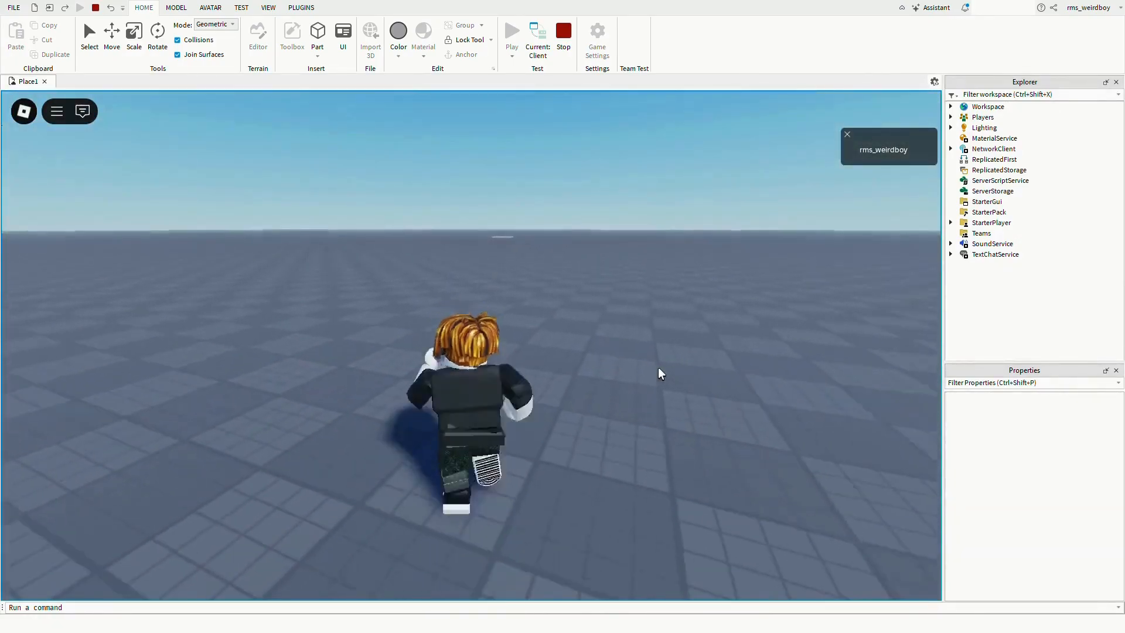
pyautogui.scroll(-10, 659, 367)
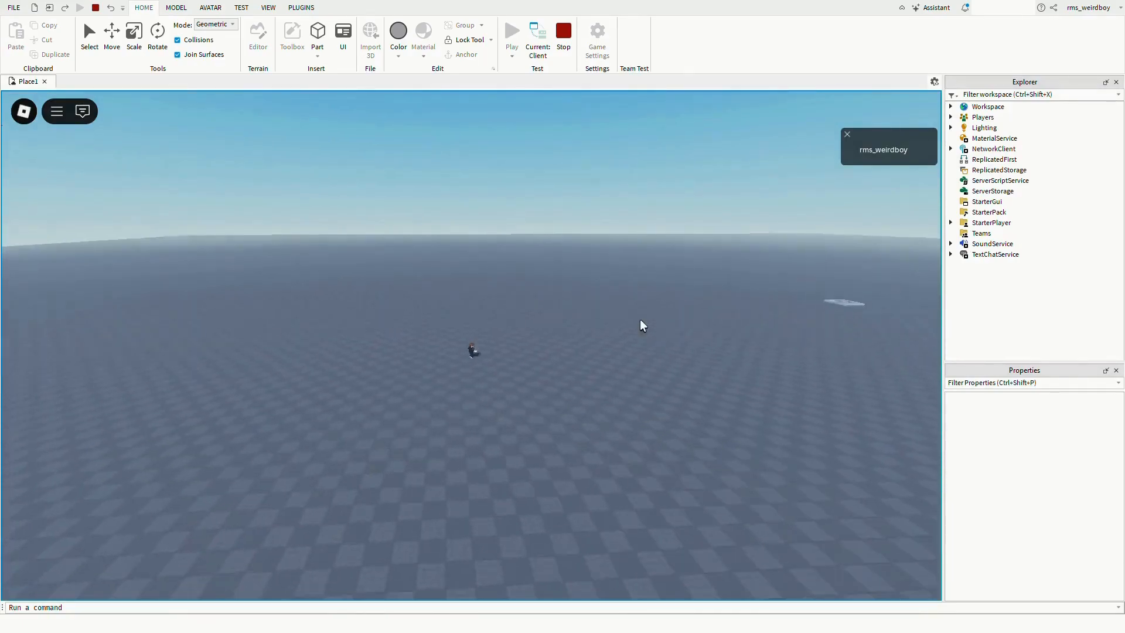
pyautogui.moveTo(639, 320); pyautogui.dragTo(705, 339, button='right')
pyautogui.scroll(7, 663, 311)
pyautogui.click(562, 42)
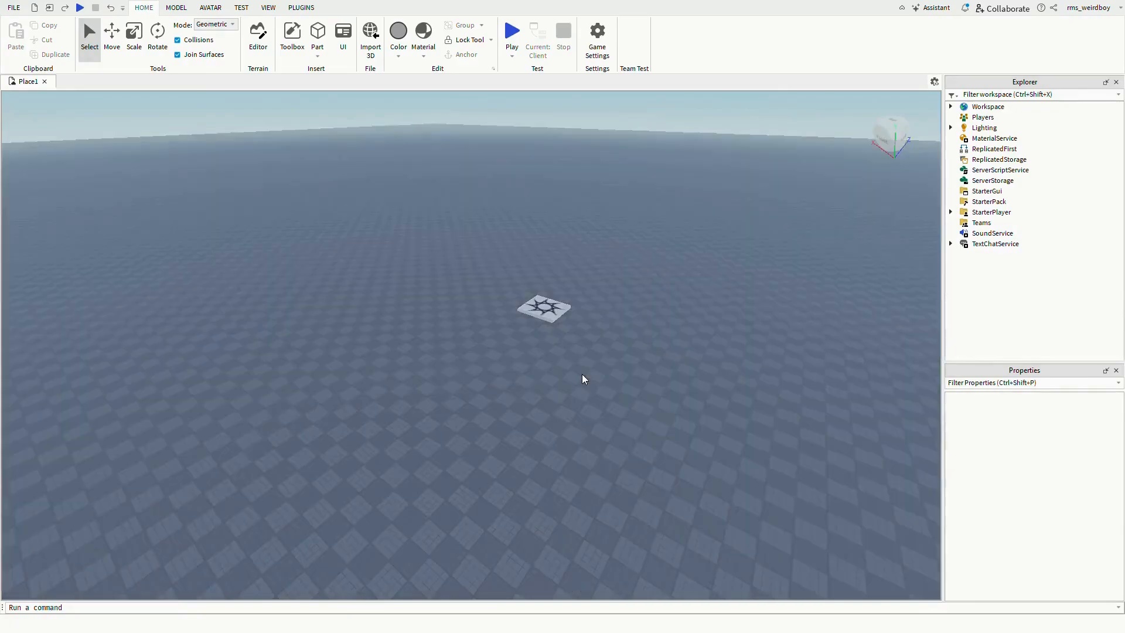
pyautogui.scroll(-6, 582, 375)
pyautogui.scroll(3, 568, 361)
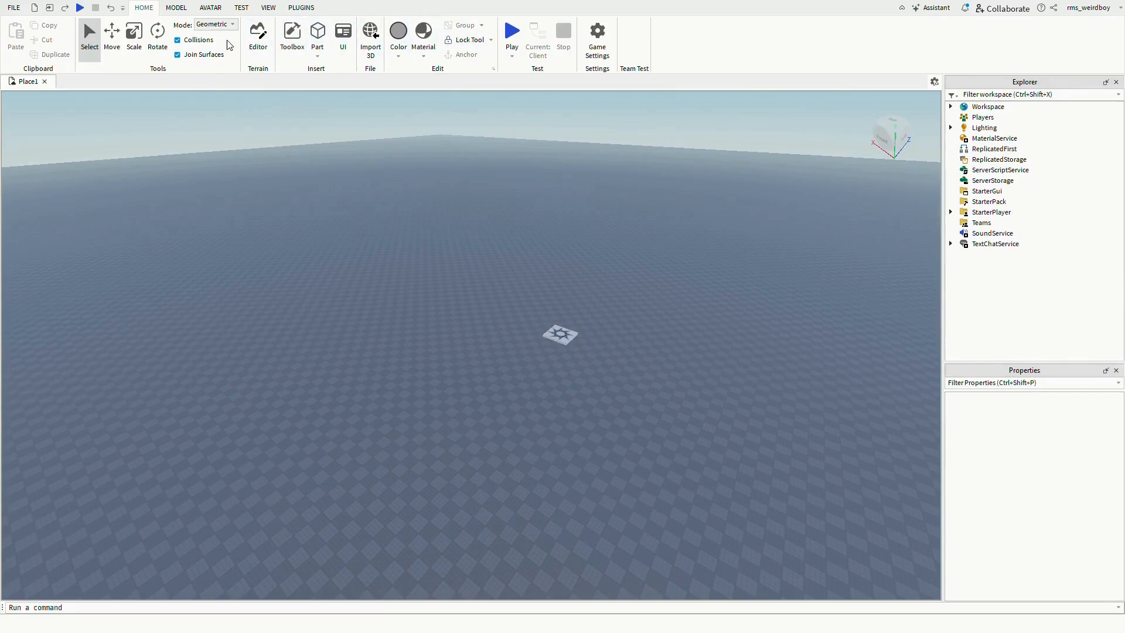
pyautogui.click(175, 8)
pyautogui.click(144, 10)
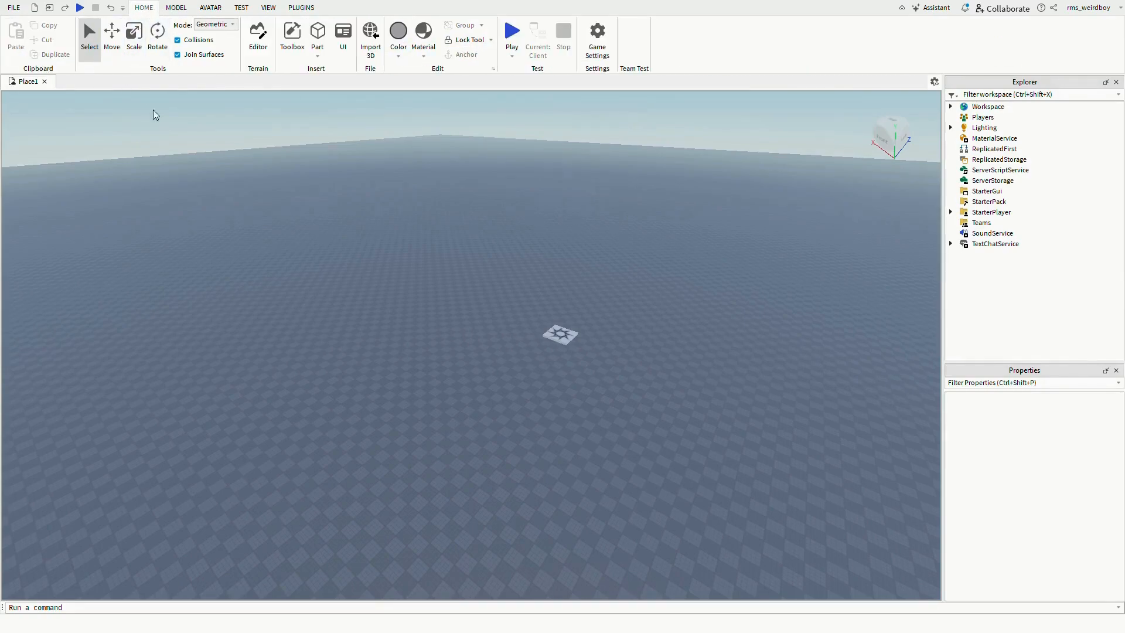
# - Open the Terrain Editor and its Generate tool
pyautogui.click(260, 47)
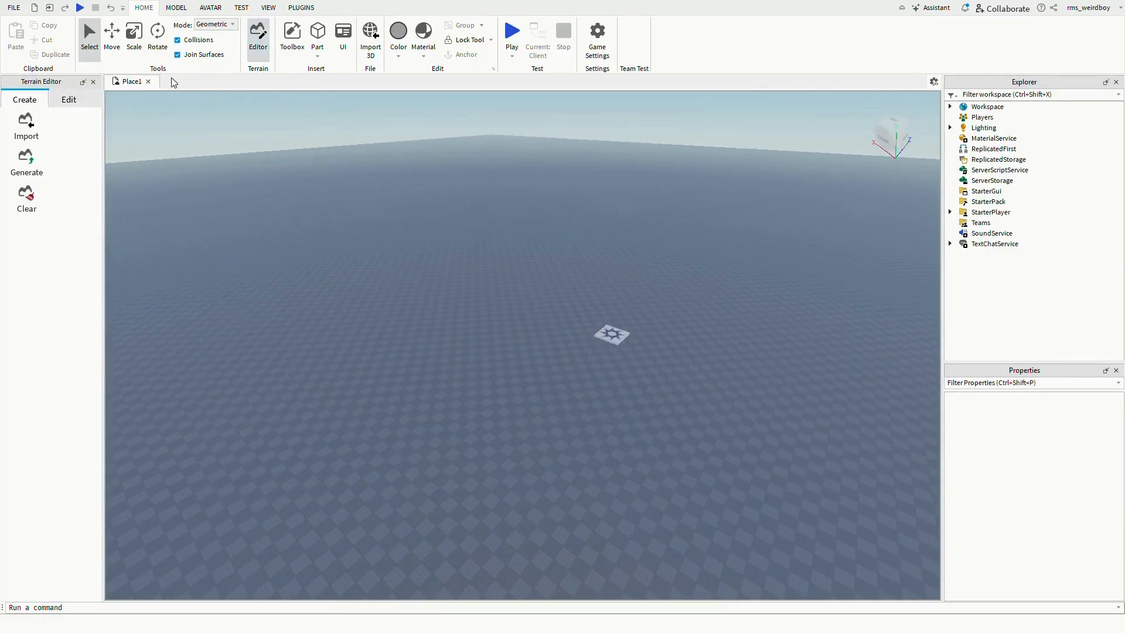
pyautogui.click(69, 99)
pyautogui.click(22, 101)
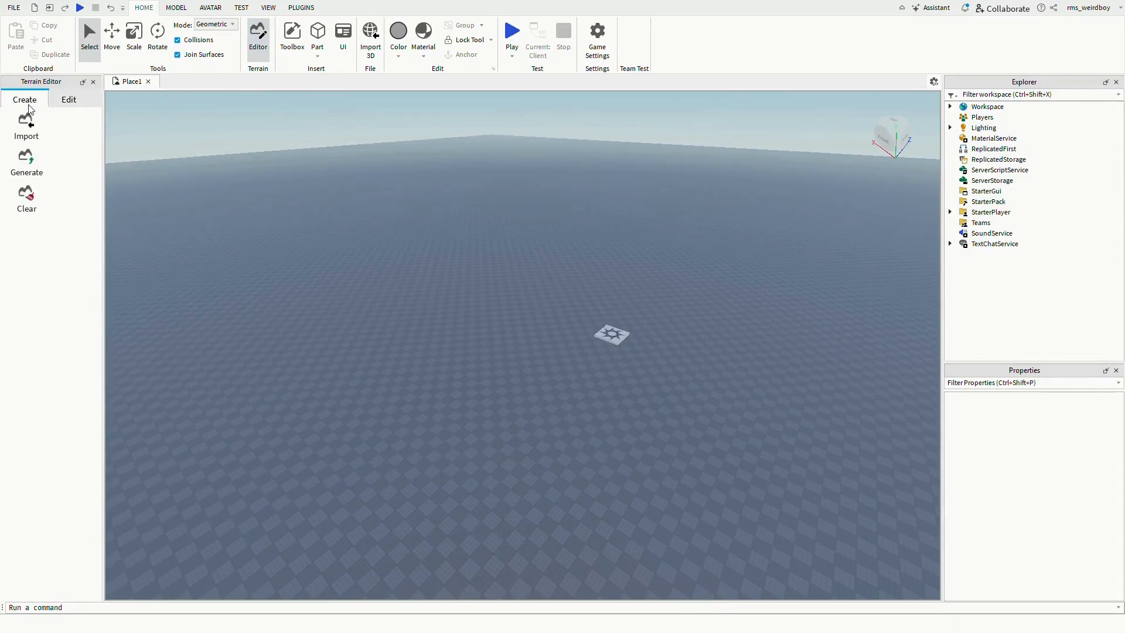
pyautogui.click(33, 167)
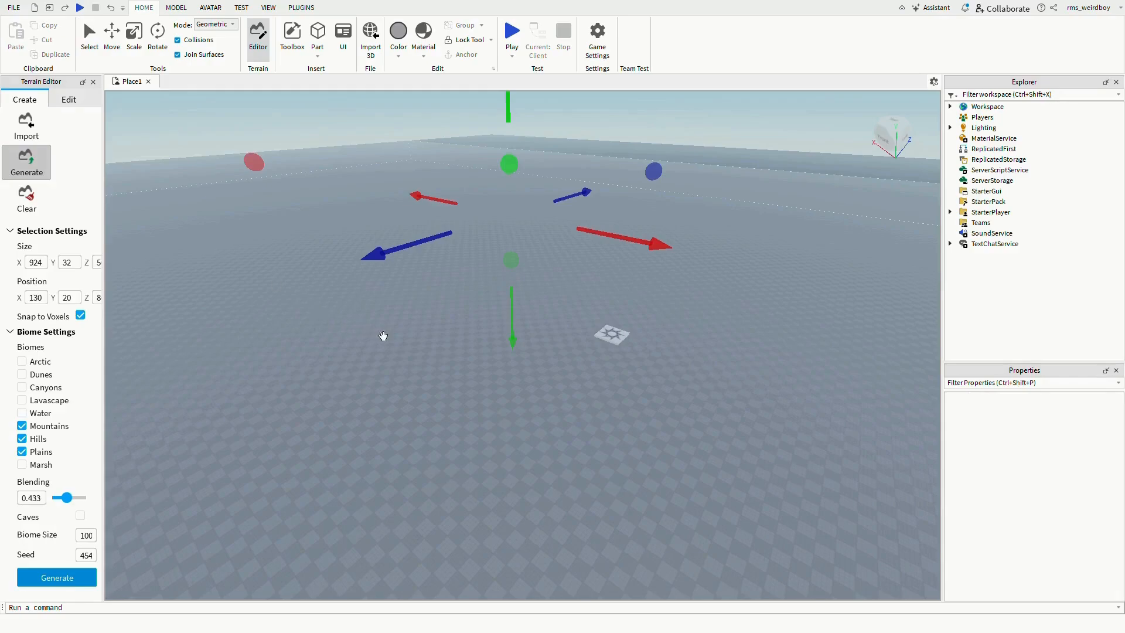
# - Resize and move the generation region to about 484 by 32 studs, positioned near 350, 16
pyautogui.moveTo(383, 336); pyautogui.dragTo(386, 335, button='right')
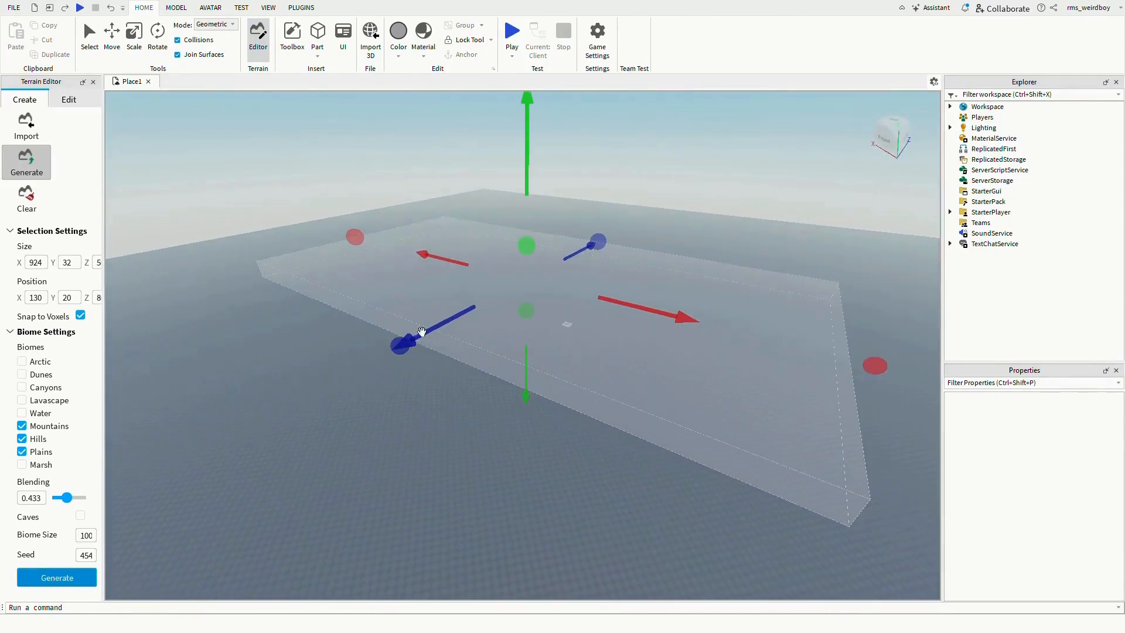
pyautogui.moveTo(543, 391); pyautogui.dragTo(542, 392, button='right')
pyautogui.moveTo(596, 351); pyautogui.dragTo(594, 352, button='right')
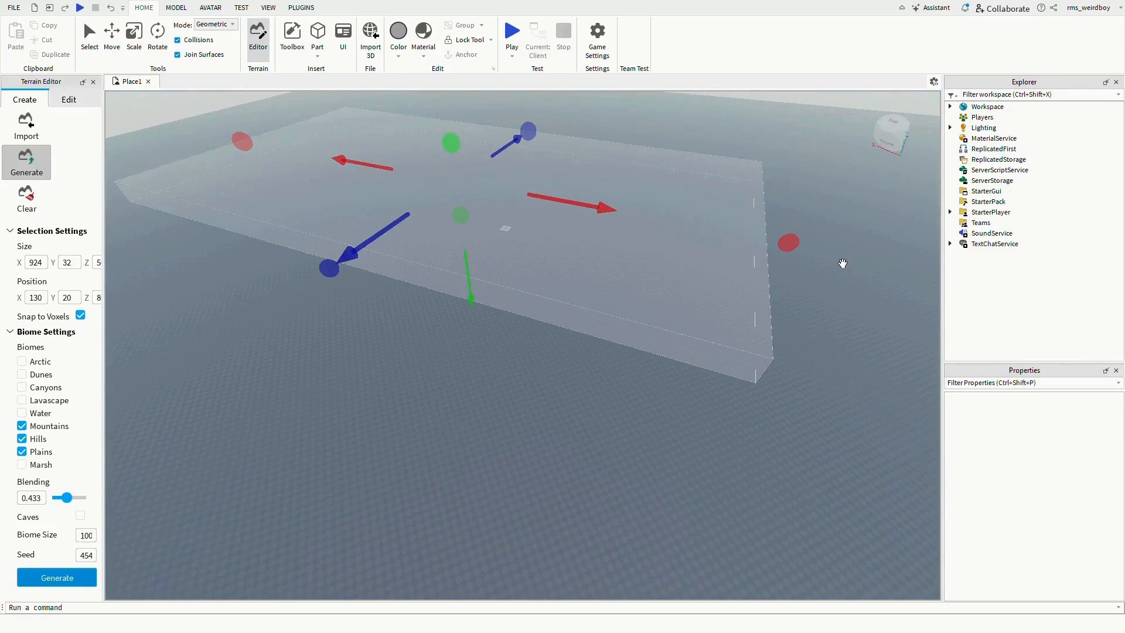
pyautogui.moveTo(789, 242); pyautogui.dragTo(504, 230)
pyautogui.moveTo(471, 224); pyautogui.dragTo(482, 191, button='right')
pyautogui.scroll(6, 479, 175)
pyautogui.scroll(3, 481, 188)
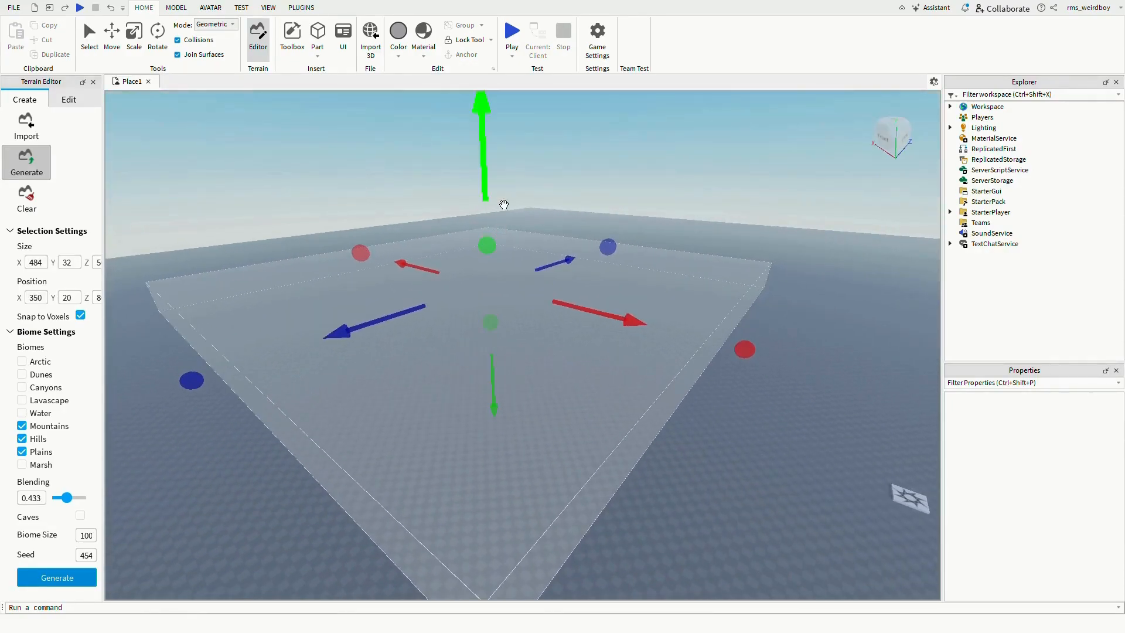
pyautogui.moveTo(504, 204)
pyautogui.mouseDown()
pyautogui.moveTo(493, 215)
pyautogui.moveTo(494, 194)
pyautogui.mouseUp()
pyautogui.moveTo(192, 522); pyautogui.dragTo(191, 523, button='right')
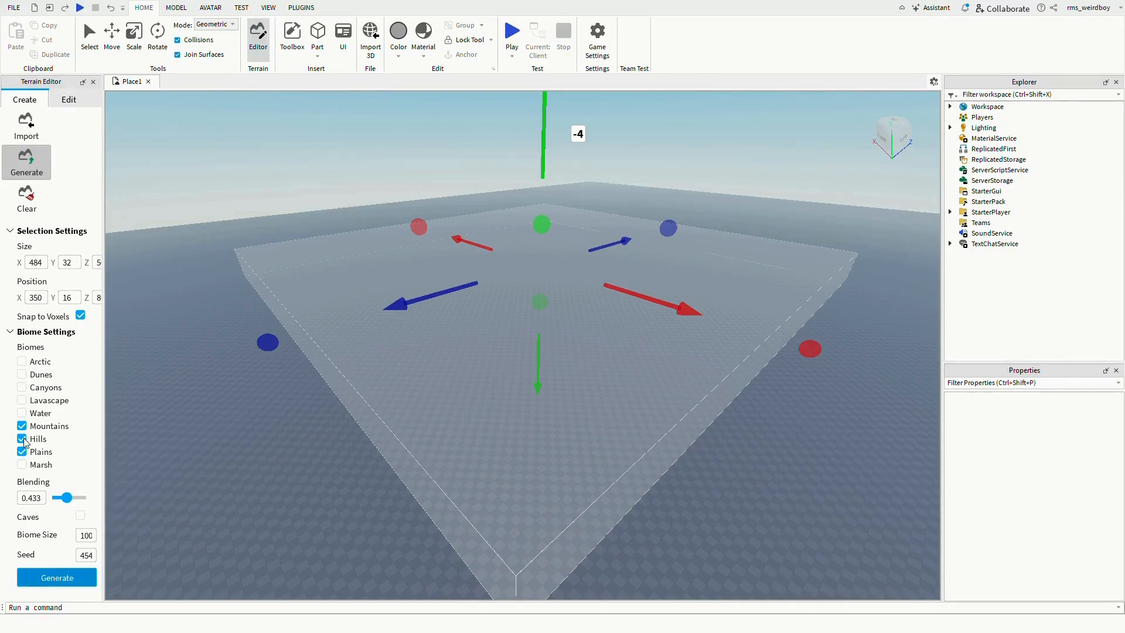
# - Select the Water, Mountains and Marsh biomes, clear Hills and Plains, enable Caves, and generate the terrain
pyautogui.click(22, 413)
pyautogui.click(21, 374)
pyautogui.click(22, 400)
pyautogui.click(22, 426)
pyautogui.click(22, 465)
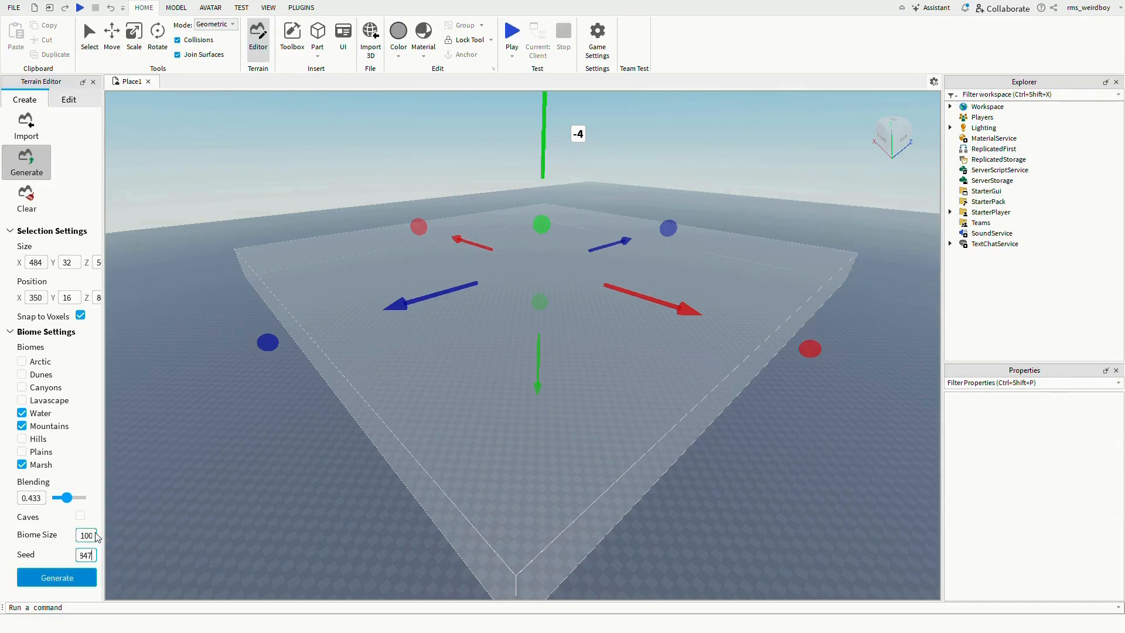
pyautogui.click(81, 517)
pyautogui.click(84, 585)
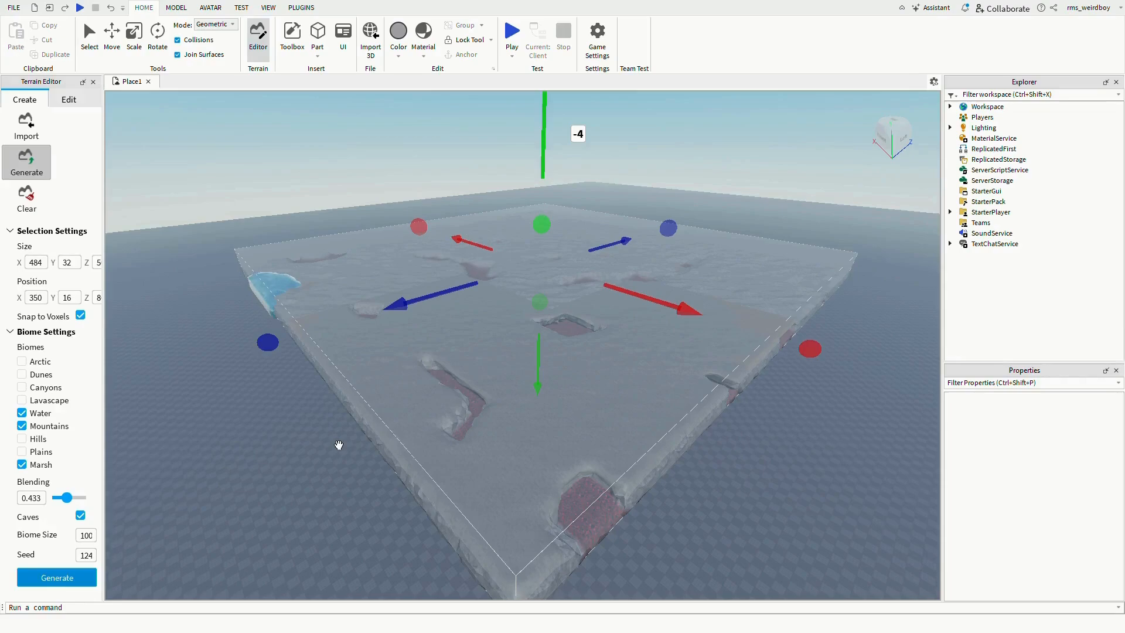
# - Inspect the generated terrain inside the region from several angles
pyautogui.scroll(6, 547, 226)
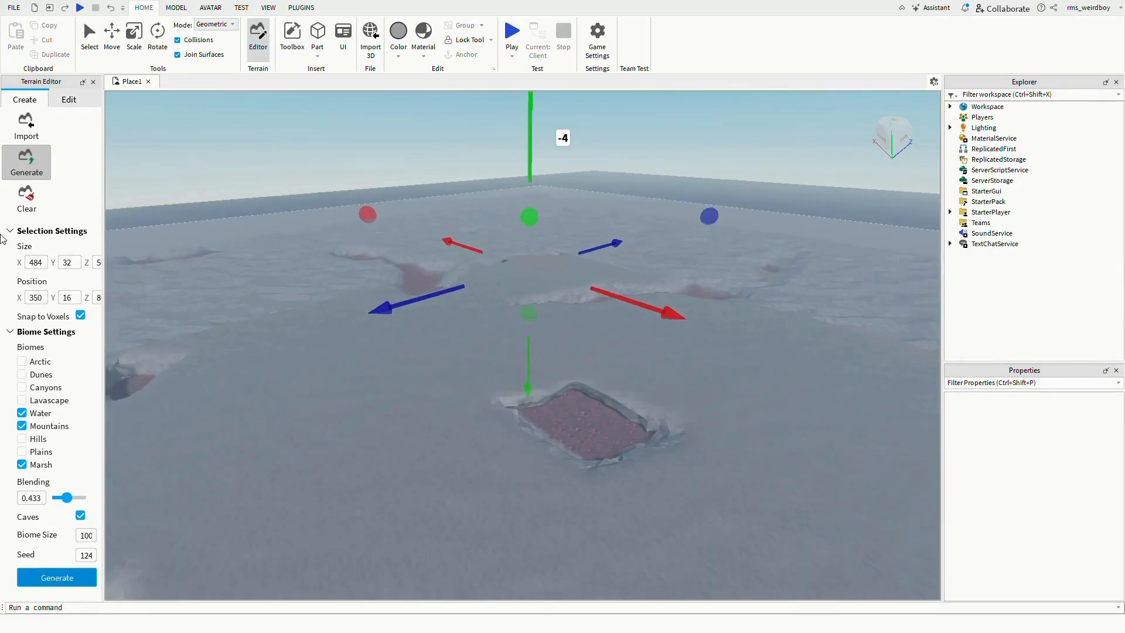
pyautogui.scroll(2, 371, 229)
pyautogui.scroll(6, 478, 340)
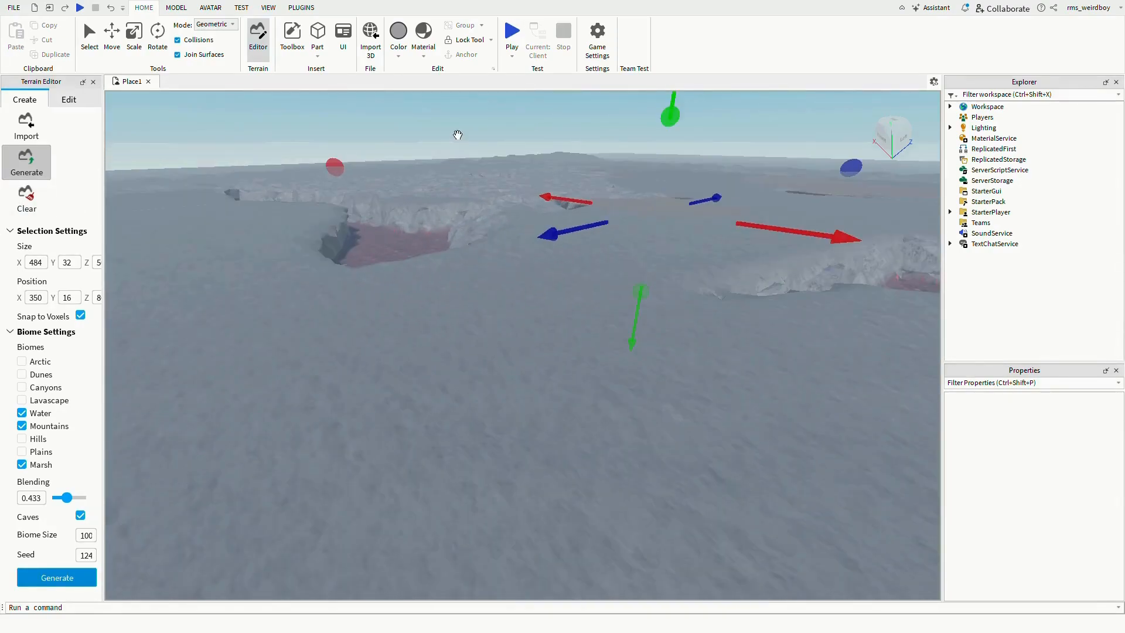
pyautogui.scroll(4, 458, 138)
pyautogui.scroll(3, 483, 273)
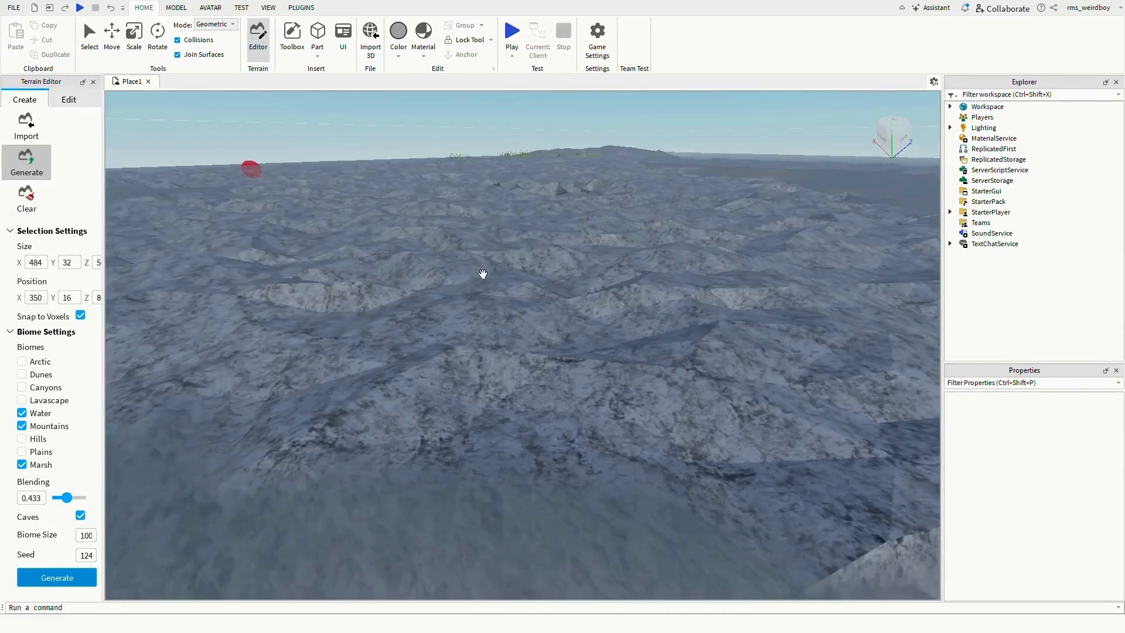
pyautogui.scroll(-7, 484, 275)
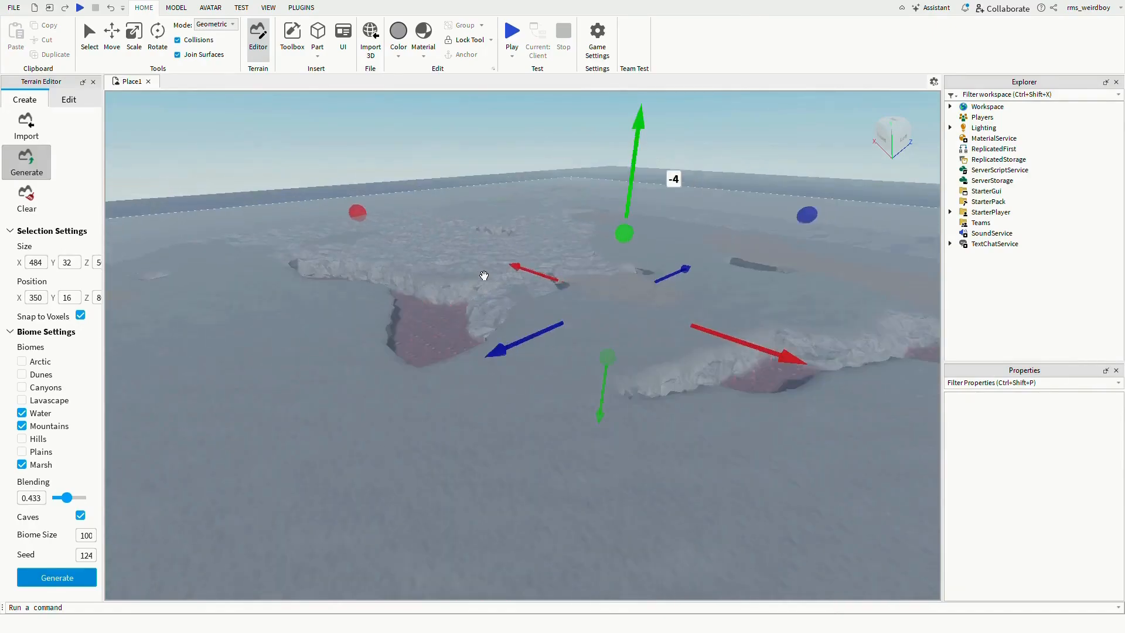
pyautogui.scroll(-8, 484, 275)
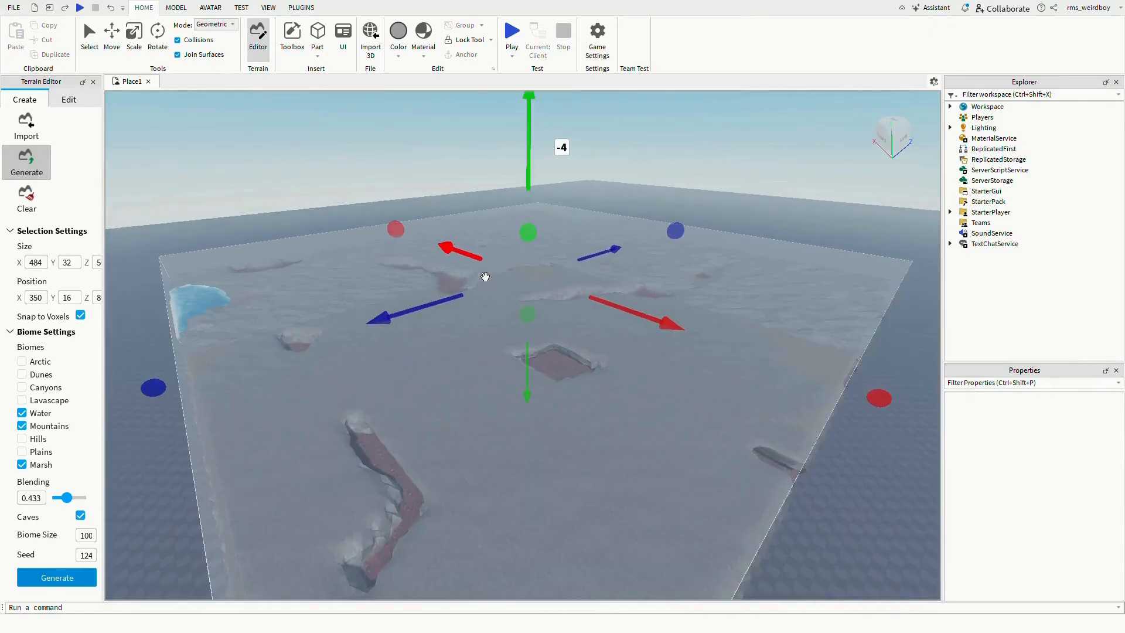
pyautogui.scroll(3, 666, 508)
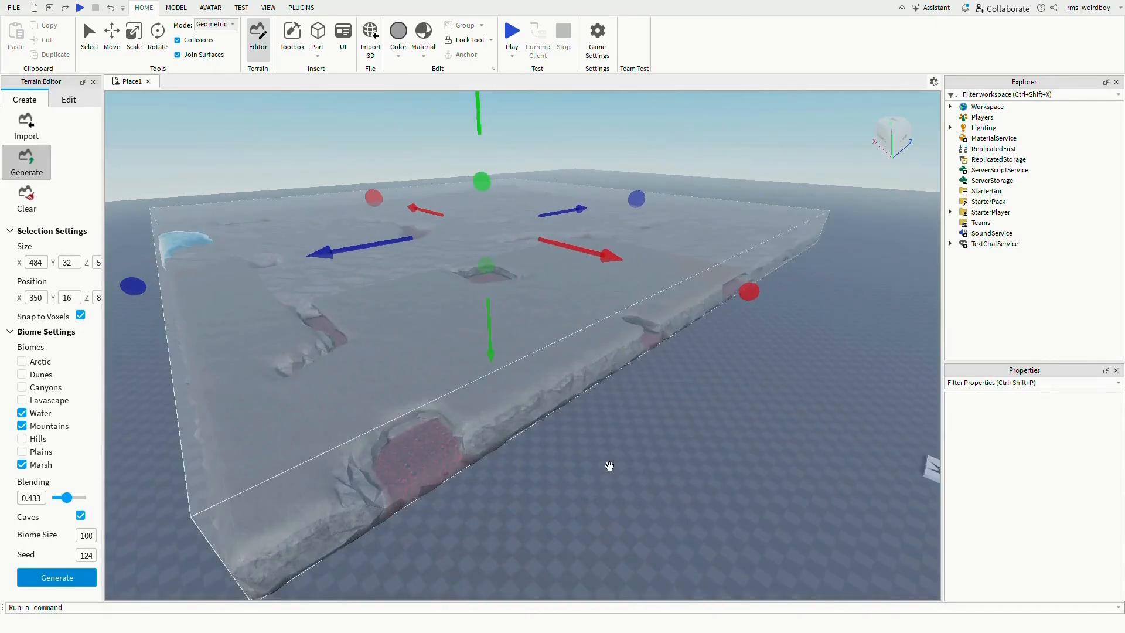
pyautogui.scroll(8, 609, 467)
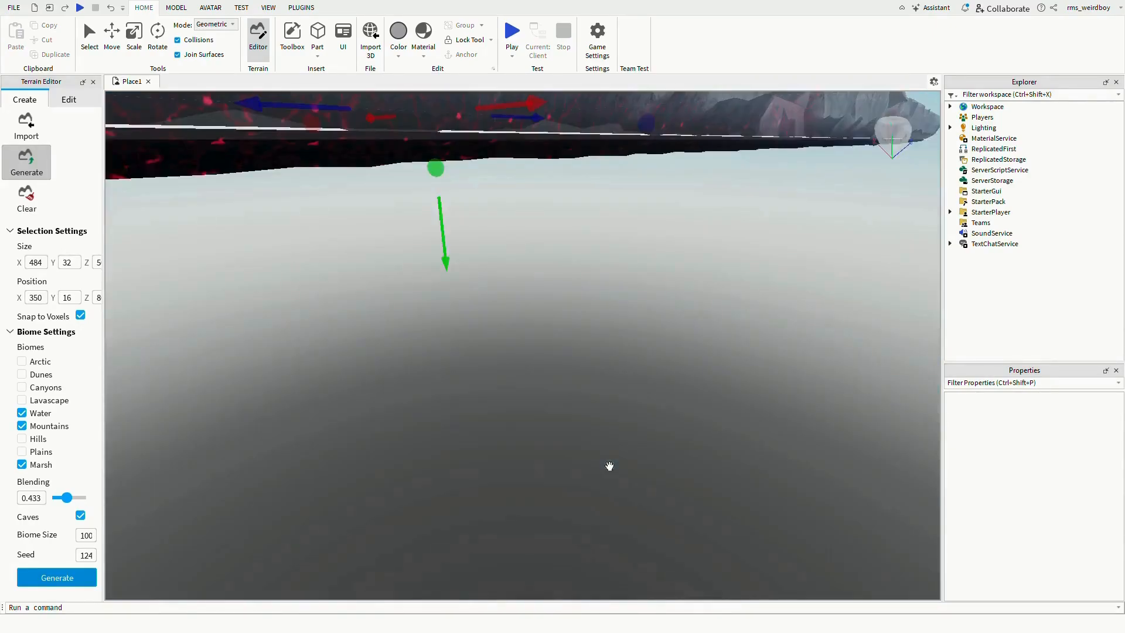
pyautogui.scroll(-5, 609, 467)
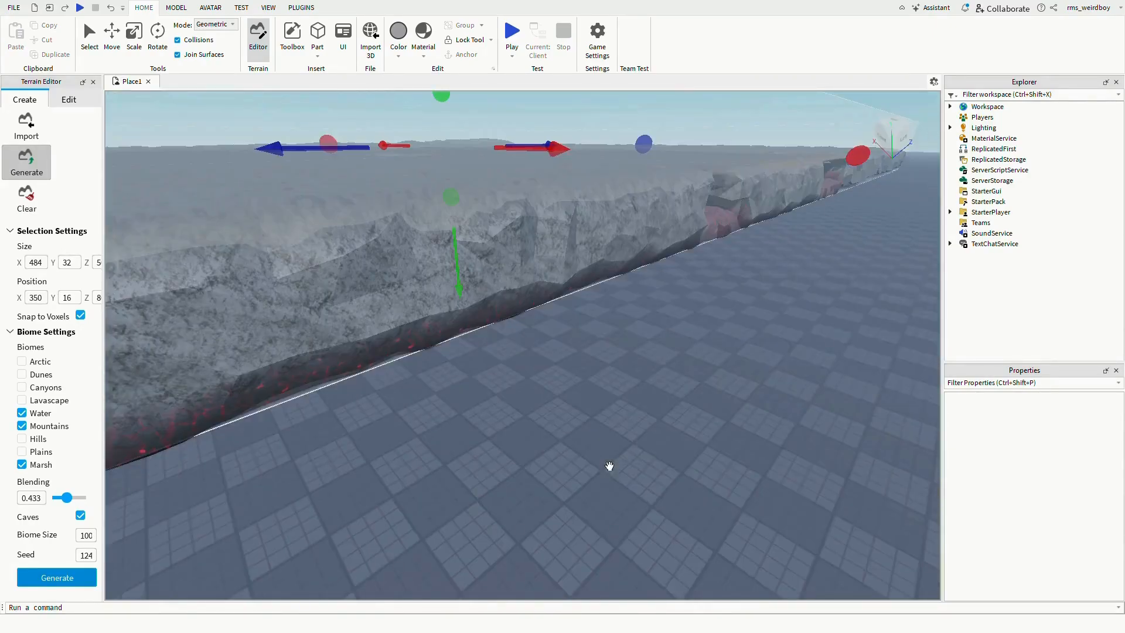
pyautogui.scroll(-10, 609, 466)
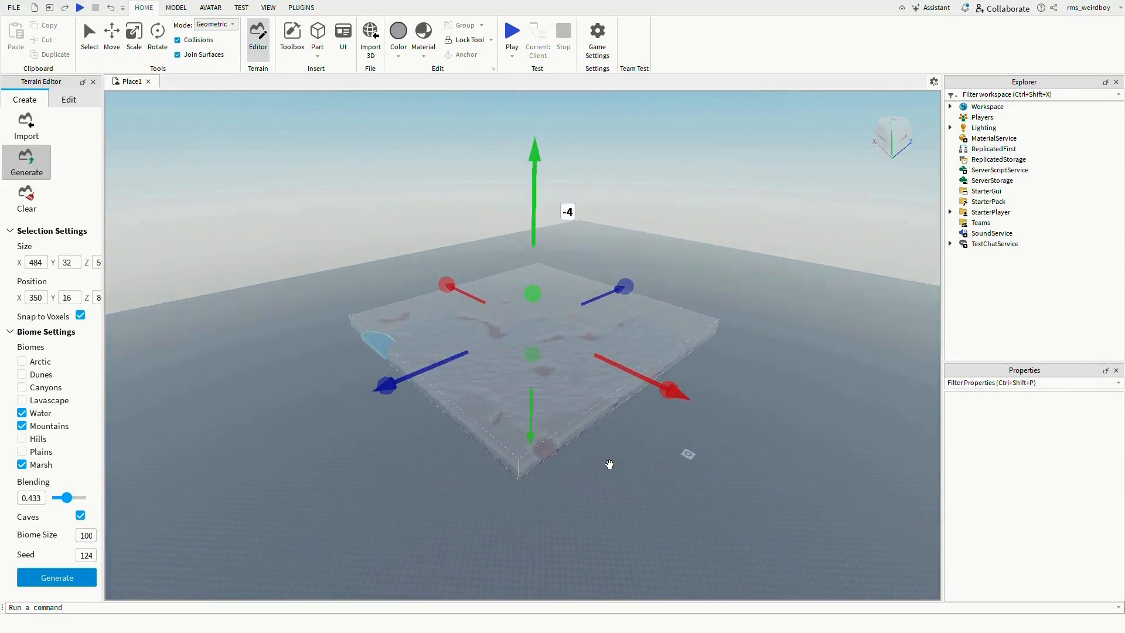
pyautogui.scroll(-1, 580, 419)
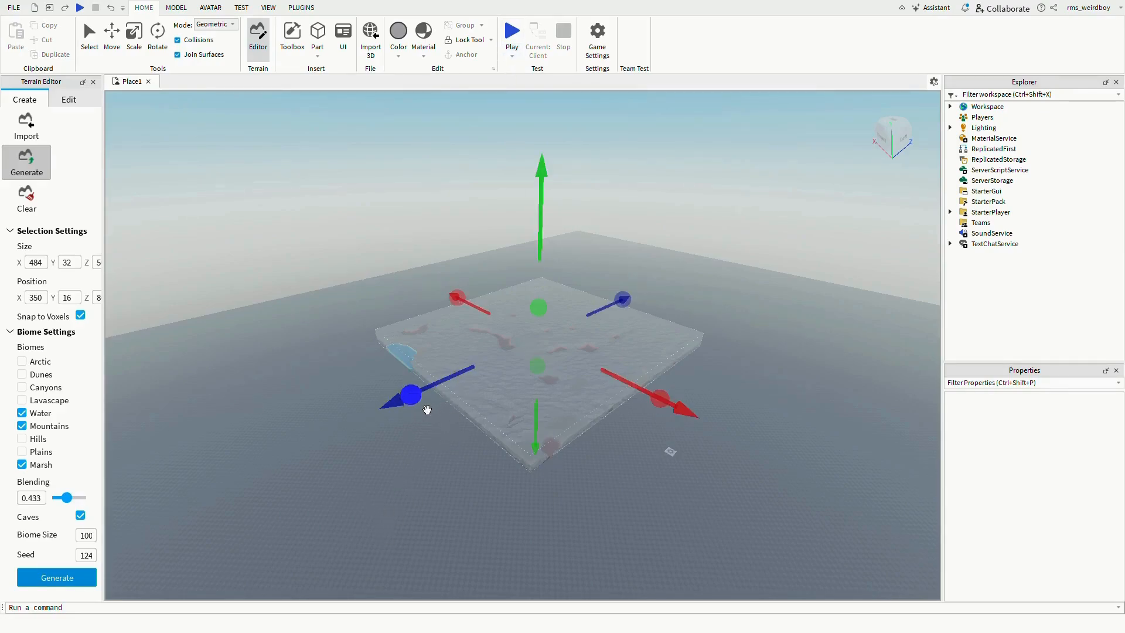
# - Enlarge and raise the generation region to about 756 by 188 studs
pyautogui.moveTo(555, 269); pyautogui.dragTo(500, 293)
pyautogui.moveTo(410, 285); pyautogui.dragTo(120, 357)
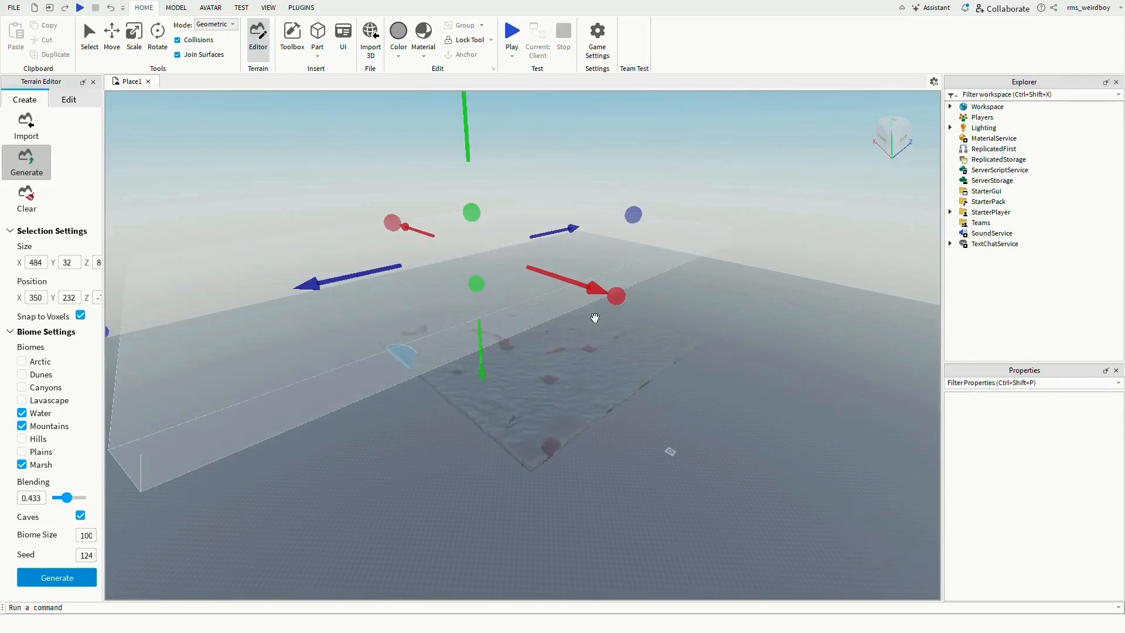
pyautogui.moveTo(638, 312); pyautogui.dragTo(928, 404)
pyautogui.moveTo(533, 230); pyautogui.dragTo(505, 68)
pyautogui.scroll(-8, 539, 188)
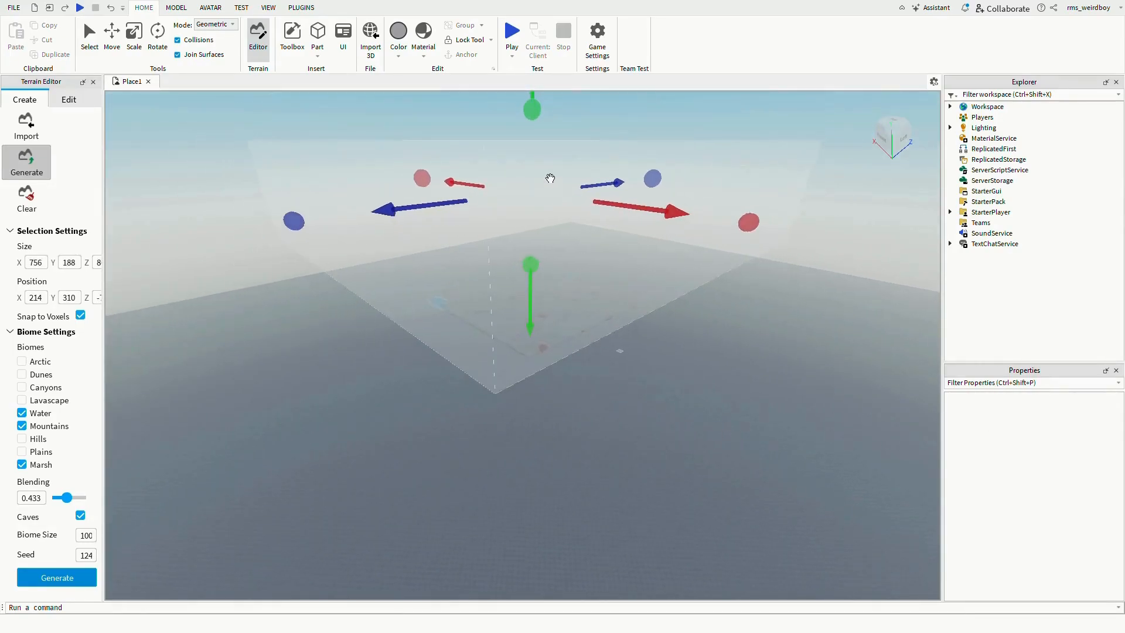
pyautogui.scroll(5, 551, 178)
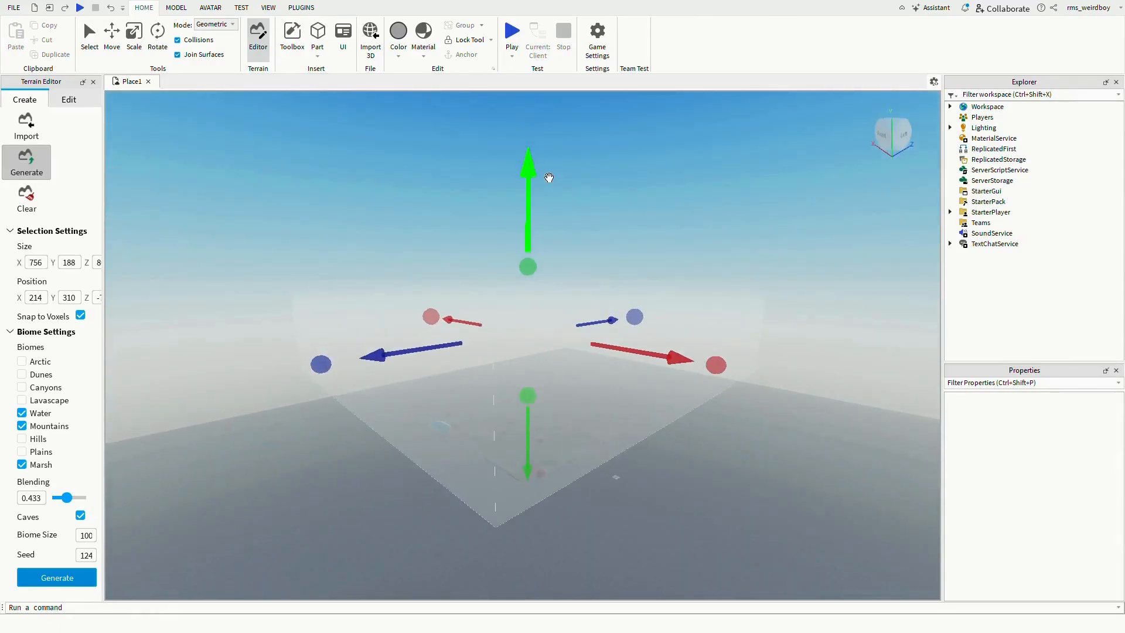
pyautogui.scroll(1, 549, 178)
# - Widen the generation region further to about 1240 studs along X
pyautogui.moveTo(584, 312); pyautogui.dragTo(585, 313, button='right')
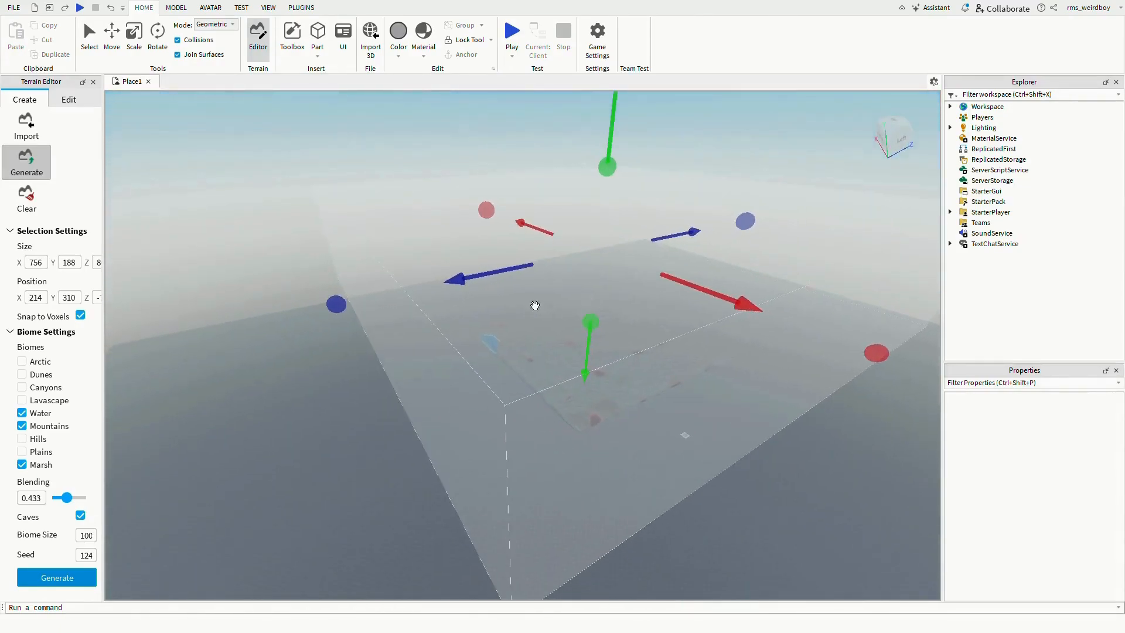
pyautogui.moveTo(345, 328); pyautogui.dragTo(147, 375)
pyautogui.moveTo(443, 226); pyautogui.dragTo(390, 204)
pyautogui.moveTo(674, 215); pyautogui.dragTo(764, 196)
pyautogui.scroll(-3, 607, 300)
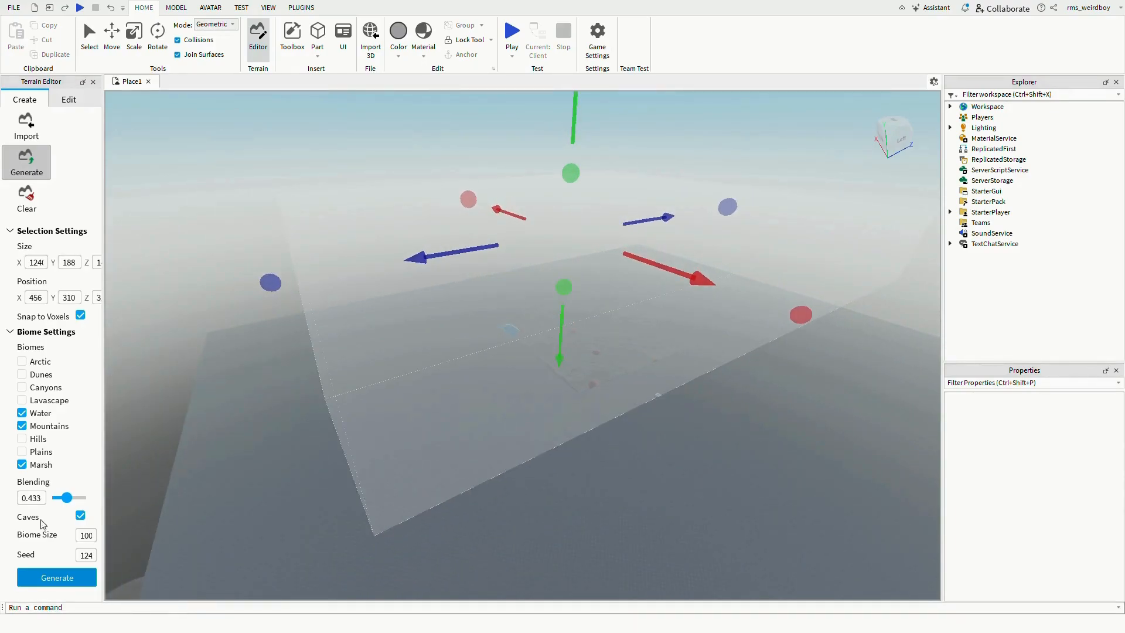
# - Enable the Plains biome and generate the terrain again
pyautogui.click(24, 452)
pyautogui.click(81, 583)
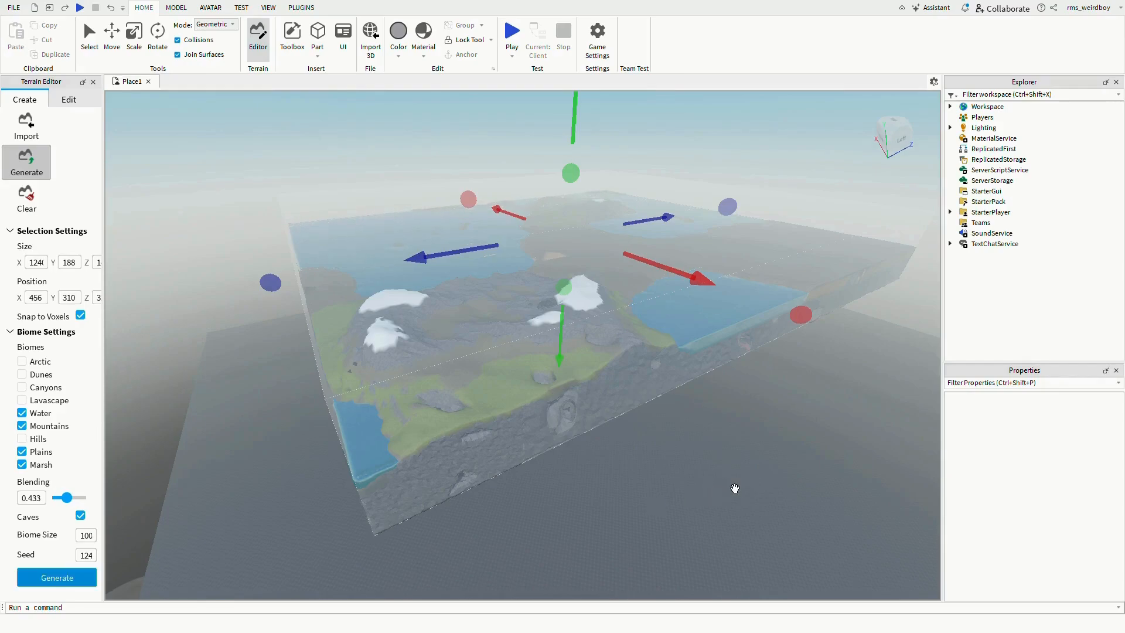
# - Inspect the newly generated landscape with its water, mountains and plains
pyautogui.scroll(10, 553, 188)
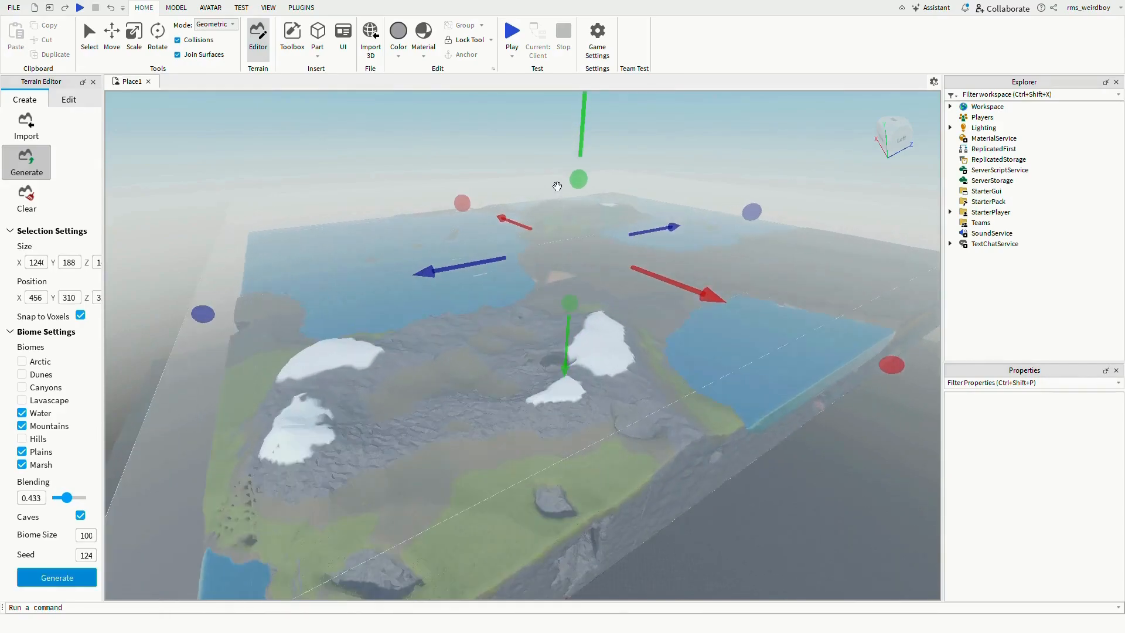
pyautogui.scroll(10, 561, 183)
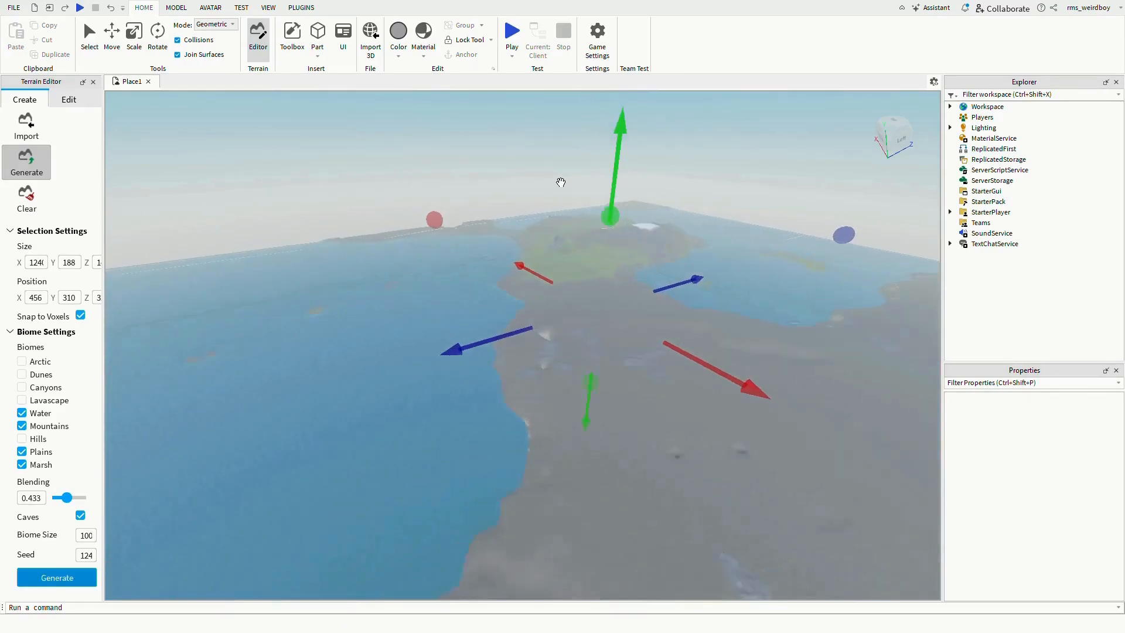
pyautogui.scroll(10, 455, 189)
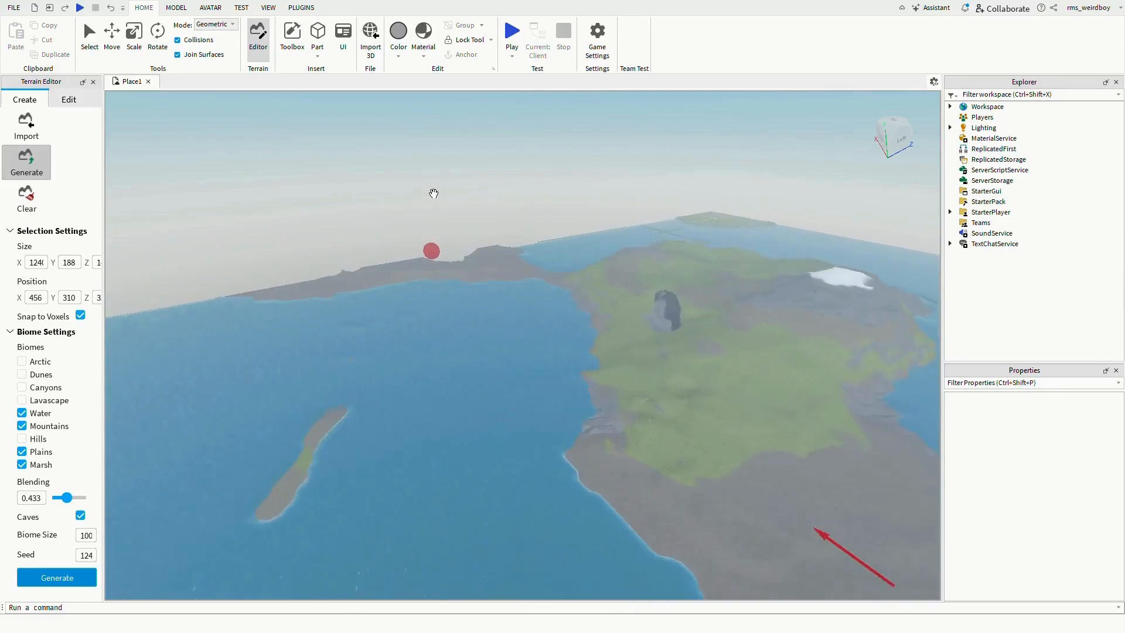
pyautogui.scroll(8, 434, 203)
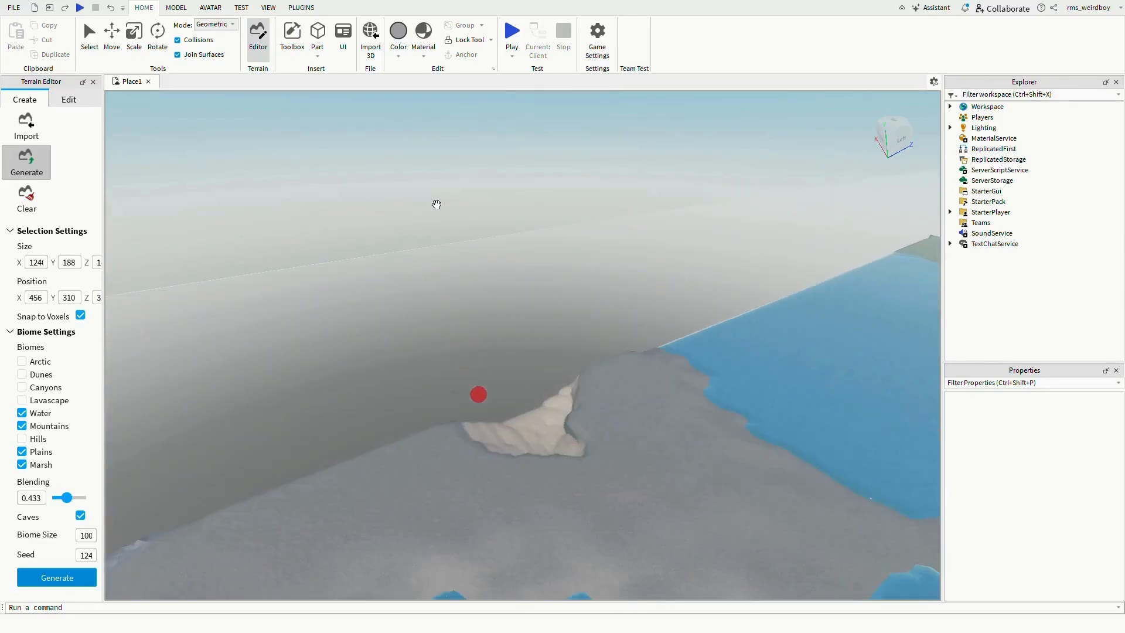
pyautogui.scroll(-4, 436, 204)
pyautogui.moveTo(437, 204); pyautogui.dragTo(436, 204, button='right')
pyautogui.scroll(-10, 444, 200)
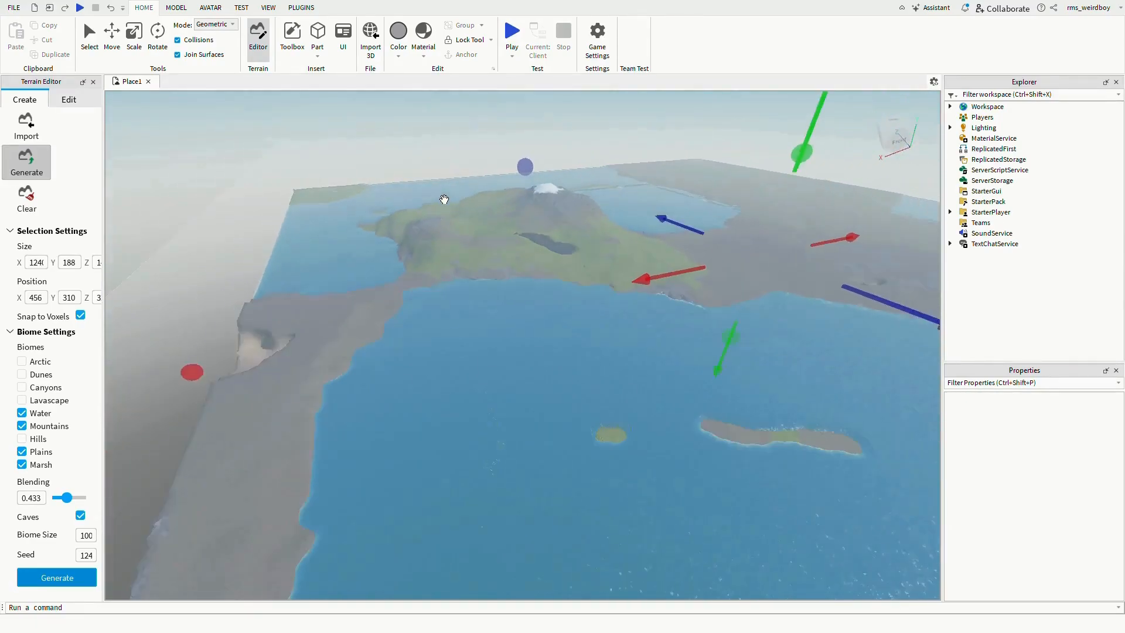
pyautogui.moveTo(474, 184); pyautogui.dragTo(493, 201, button='right')
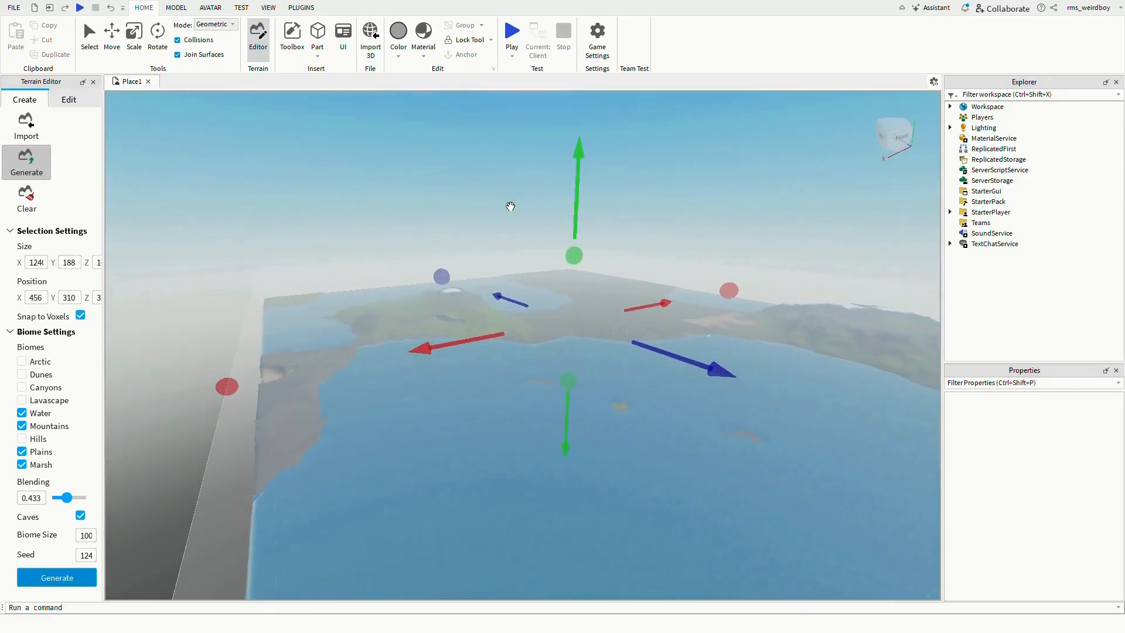
pyautogui.moveTo(592, 223)
pyautogui.mouseDown()
pyautogui.moveTo(578, 143)
pyautogui.moveTo(585, 219)
pyautogui.mouseUp()
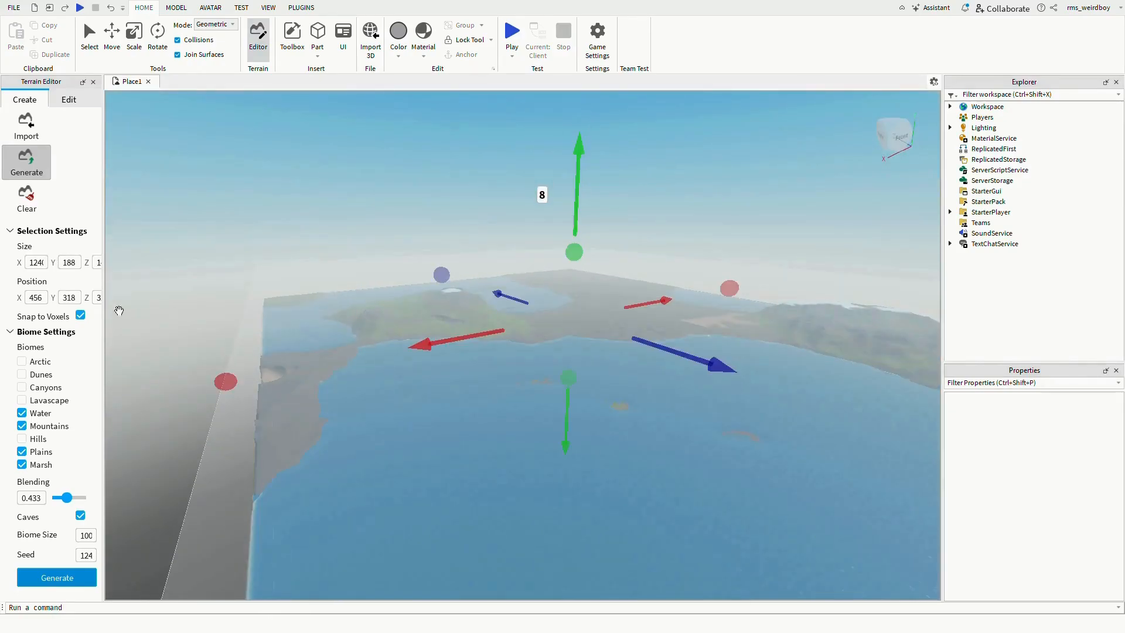
# - Exit the Generate tool
pyautogui.click(31, 174)
pyautogui.moveTo(318, 192); pyautogui.dragTo(317, 192, button='right')
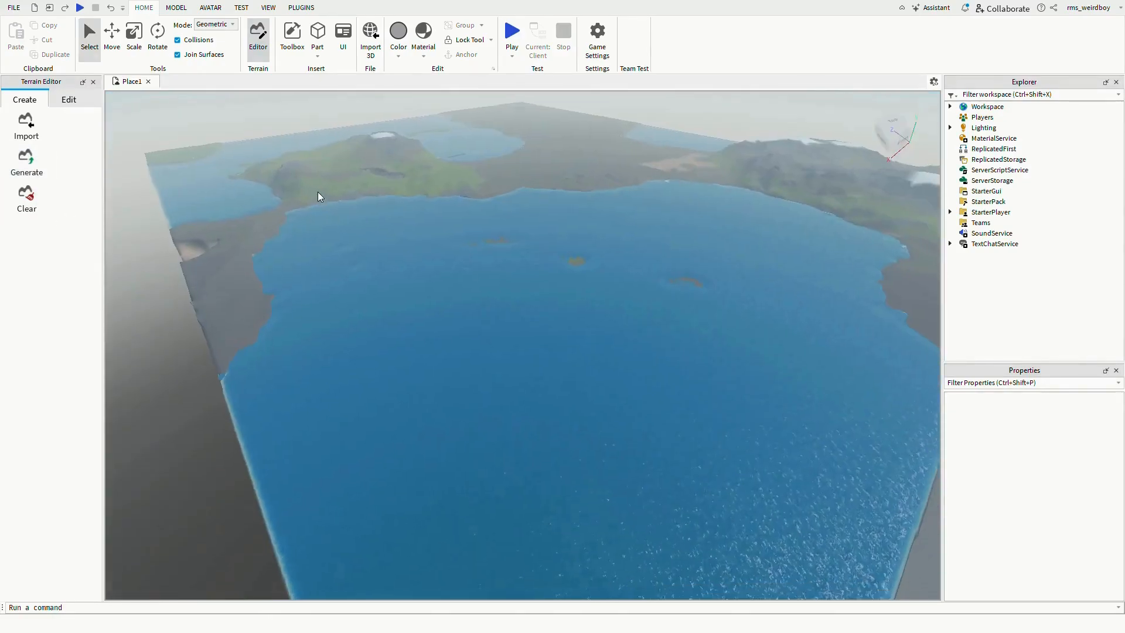
# - Fly around and examine the generated terrain's mountains, lakes, islands and shorelines
pyautogui.scroll(8, 522, 384)
pyautogui.scroll(6, 462, 99)
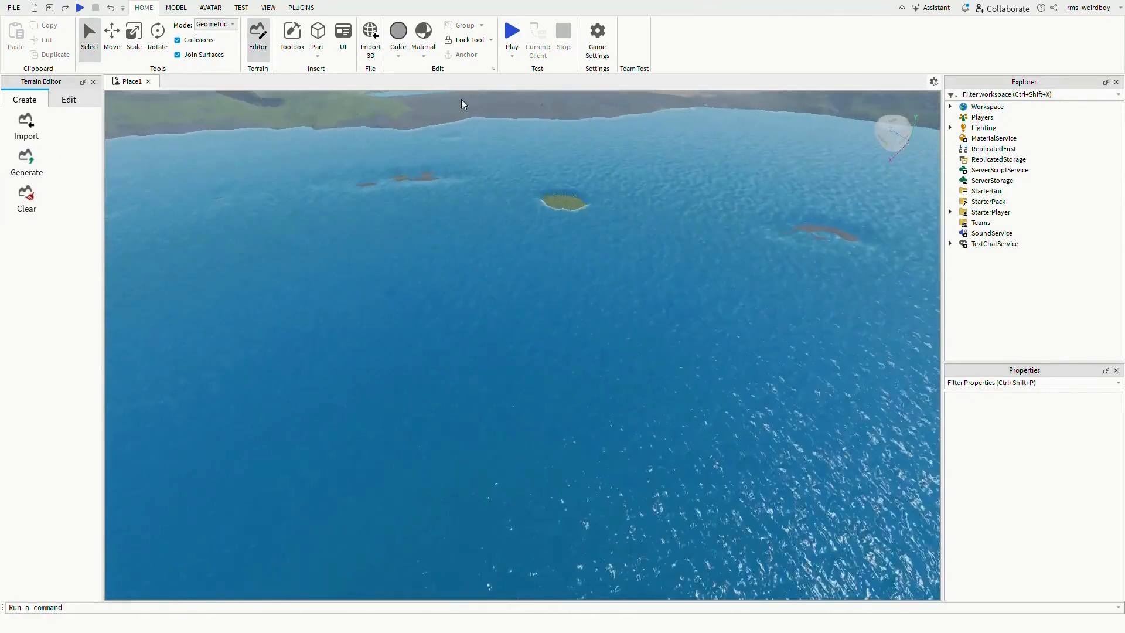
pyautogui.moveTo(397, 223); pyautogui.dragTo(397, 224, button='right')
pyautogui.scroll(10, 487, 233)
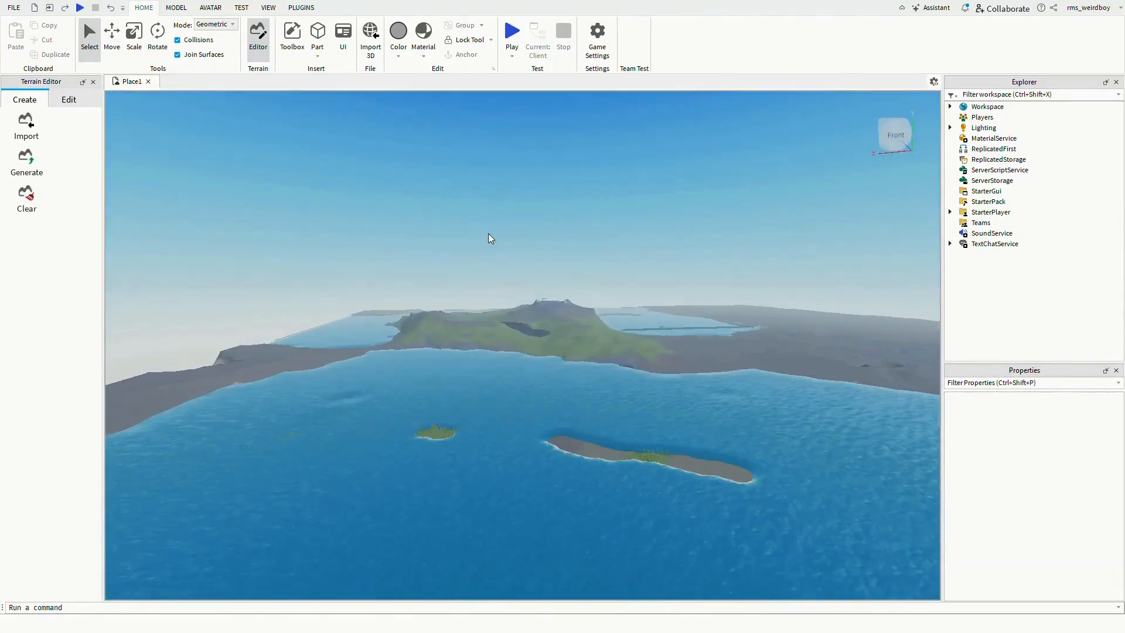
pyautogui.scroll(10, 527, 270)
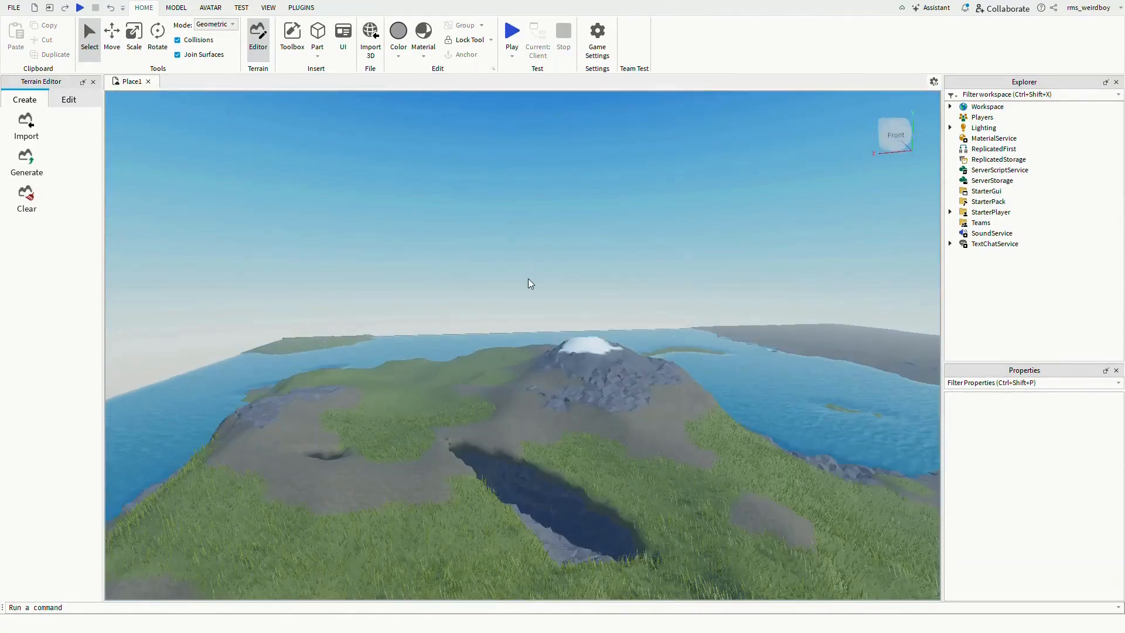
pyautogui.scroll(4, 534, 448)
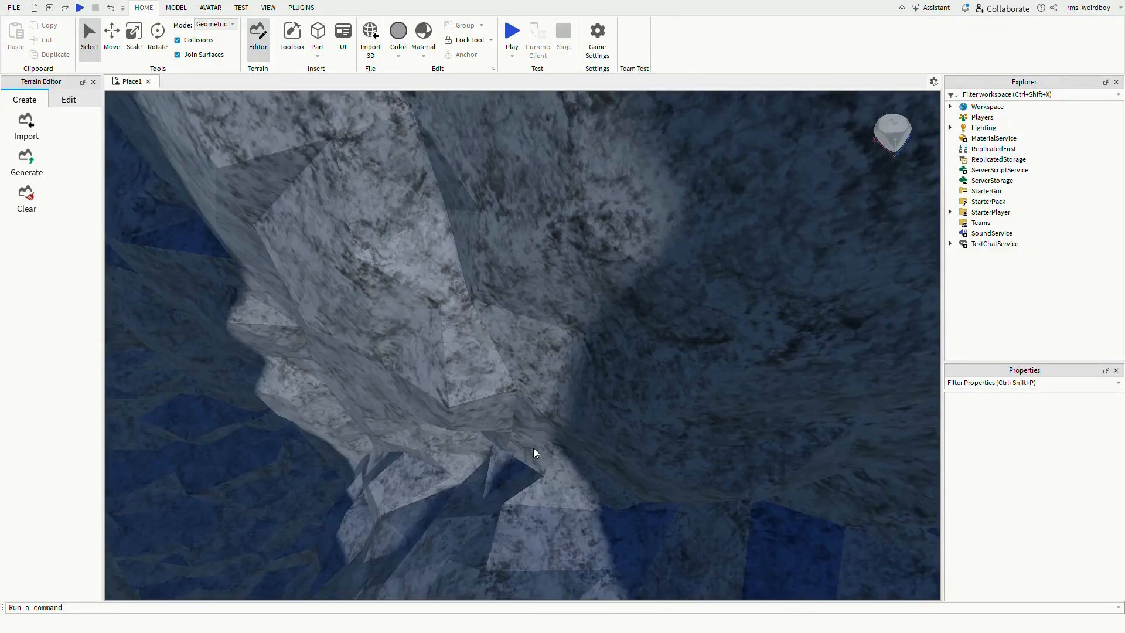
pyautogui.scroll(-4, 533, 447)
pyautogui.scroll(-8, 533, 447)
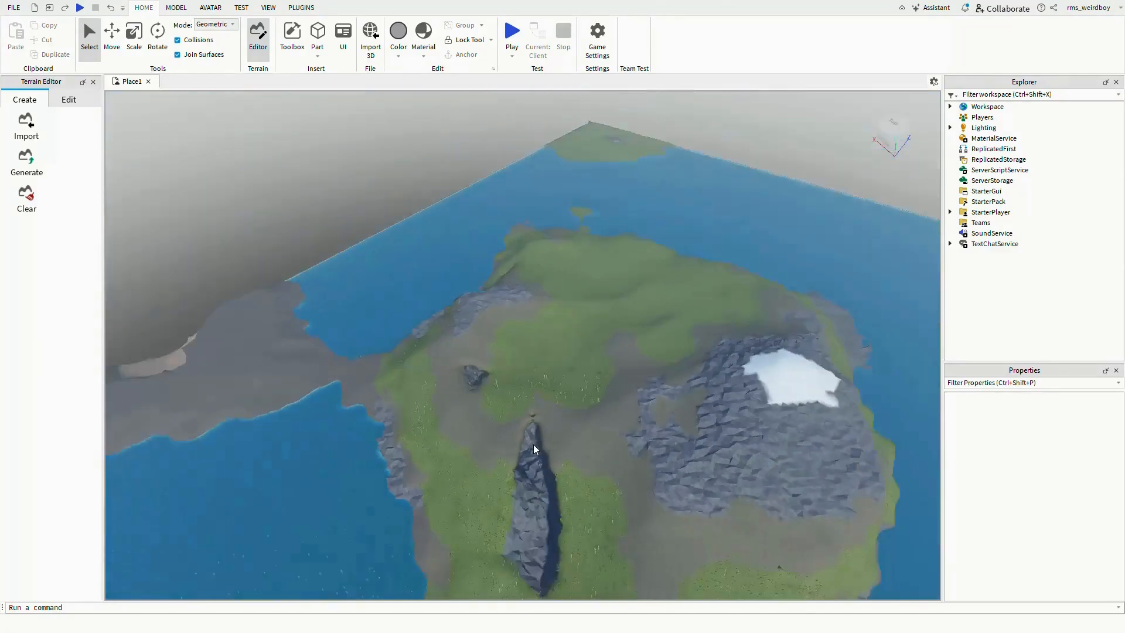
pyautogui.moveTo(525, 379); pyautogui.dragTo(525, 380, button='right')
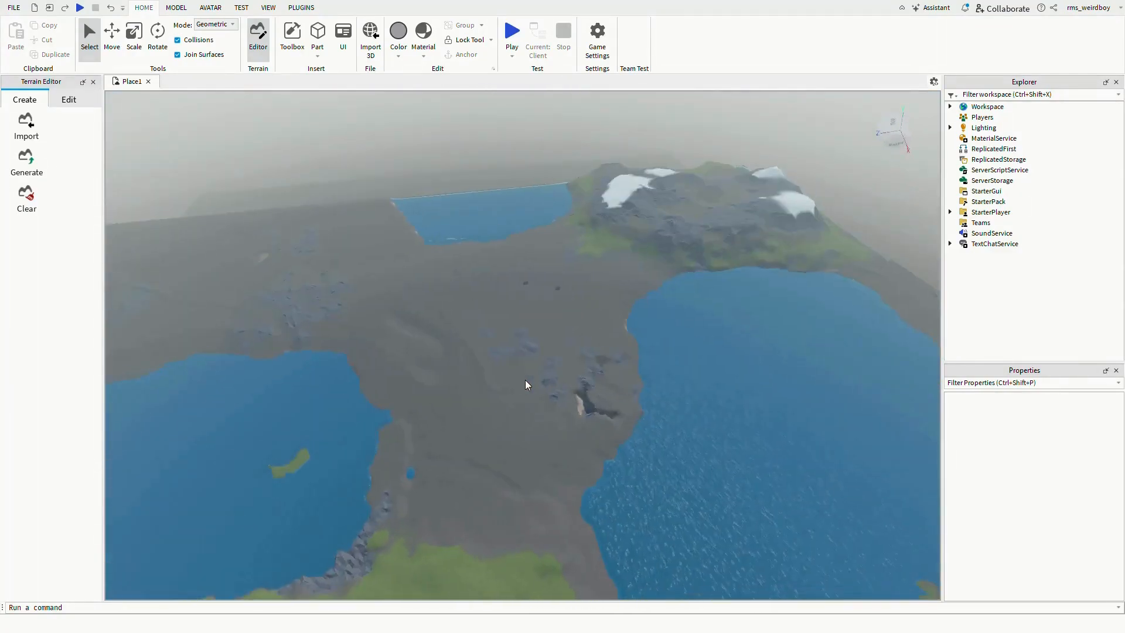
pyautogui.scroll(10, 525, 380)
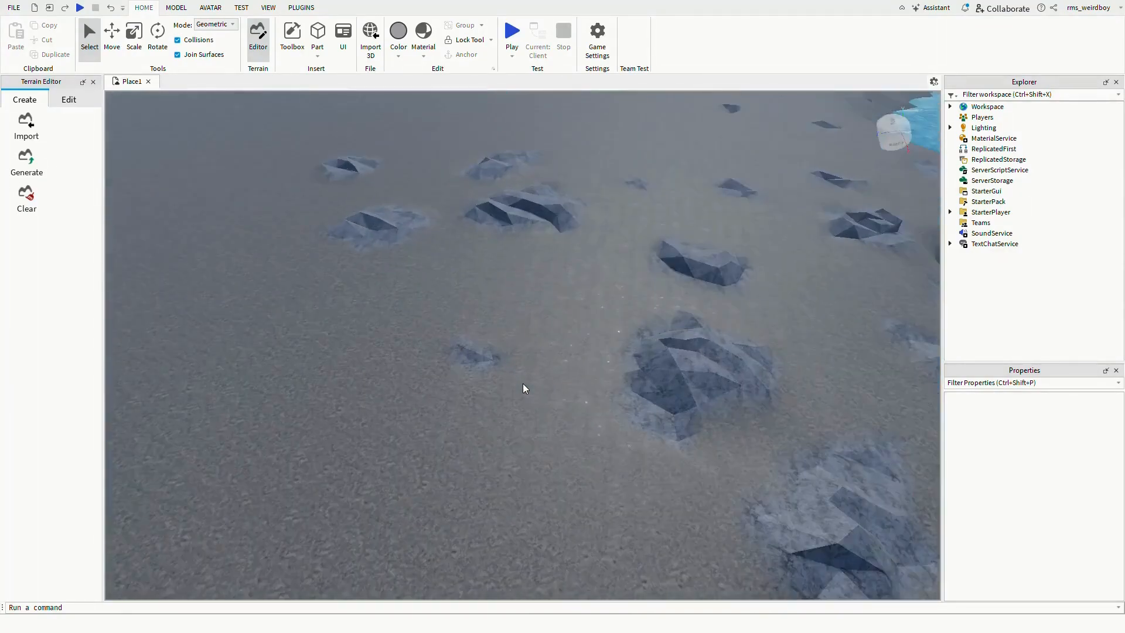
pyautogui.scroll(-10, 522, 383)
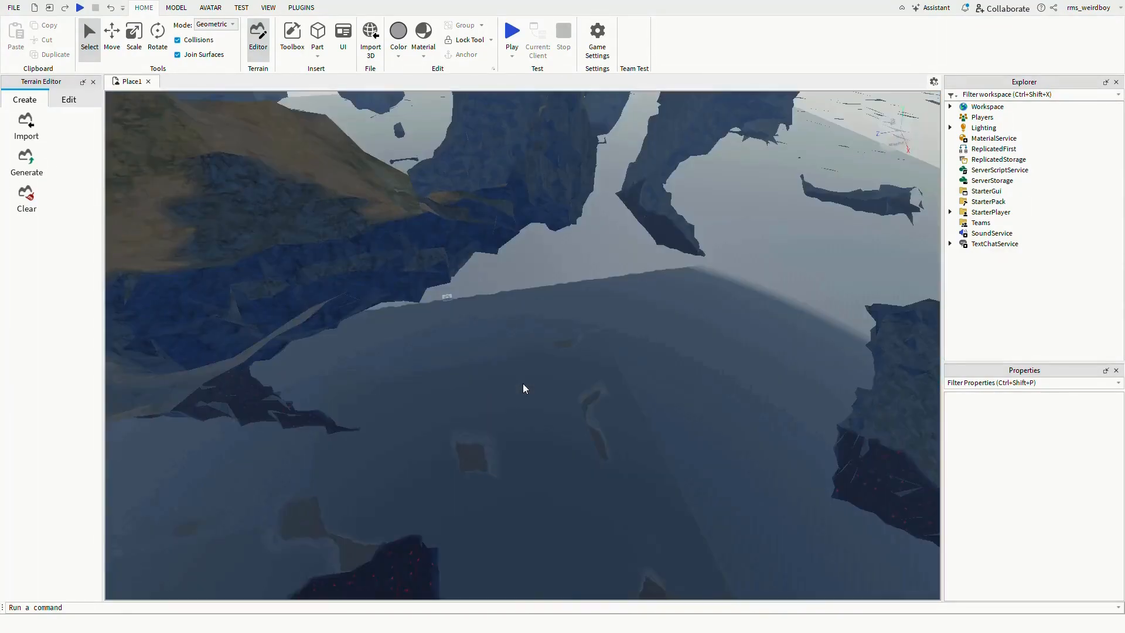
pyautogui.scroll(8, 441, 362)
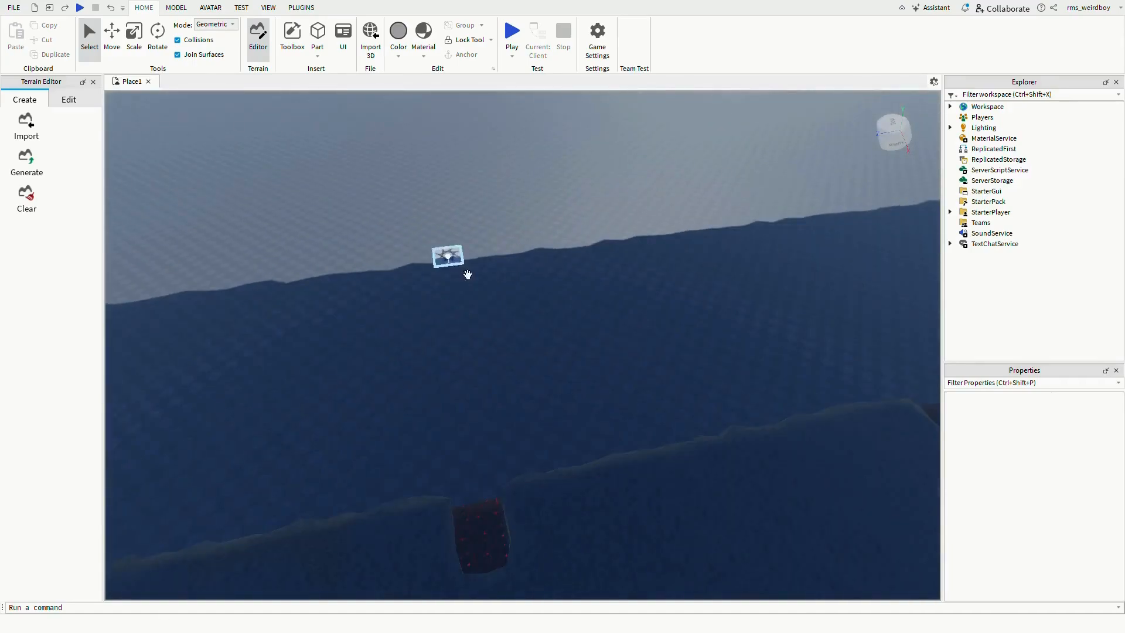
# - Select the spawn location and move it onto the generated terrain
pyautogui.click(445, 254)
pyautogui.scroll(-3, 444, 267)
pyautogui.scroll(-10, 443, 268)
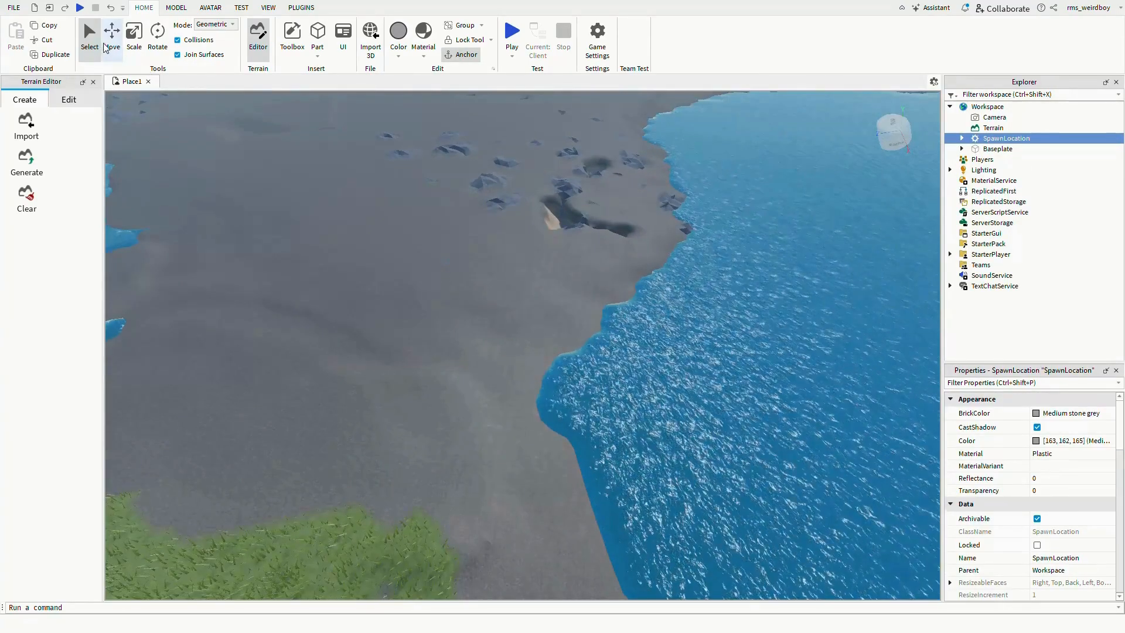
pyautogui.click(106, 47)
pyautogui.moveTo(441, 264); pyautogui.dragTo(327, 254)
pyautogui.moveTo(364, 295); pyautogui.dragTo(337, 293)
# - Playtest the place, walking and jumping the character across the terrain and into the water, then stop the test
pyautogui.click(512, 35)
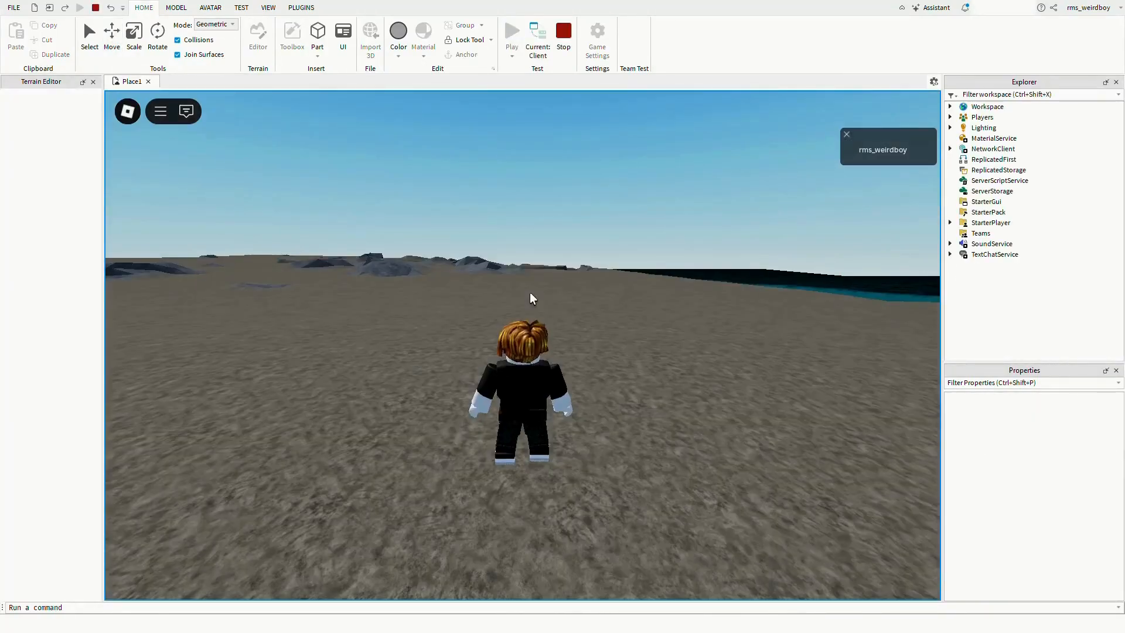
pyautogui.moveTo(529, 292); pyautogui.dragTo(529, 291, button='right')
pyautogui.press('w')
pyautogui.press('space')
pyautogui.press('w')
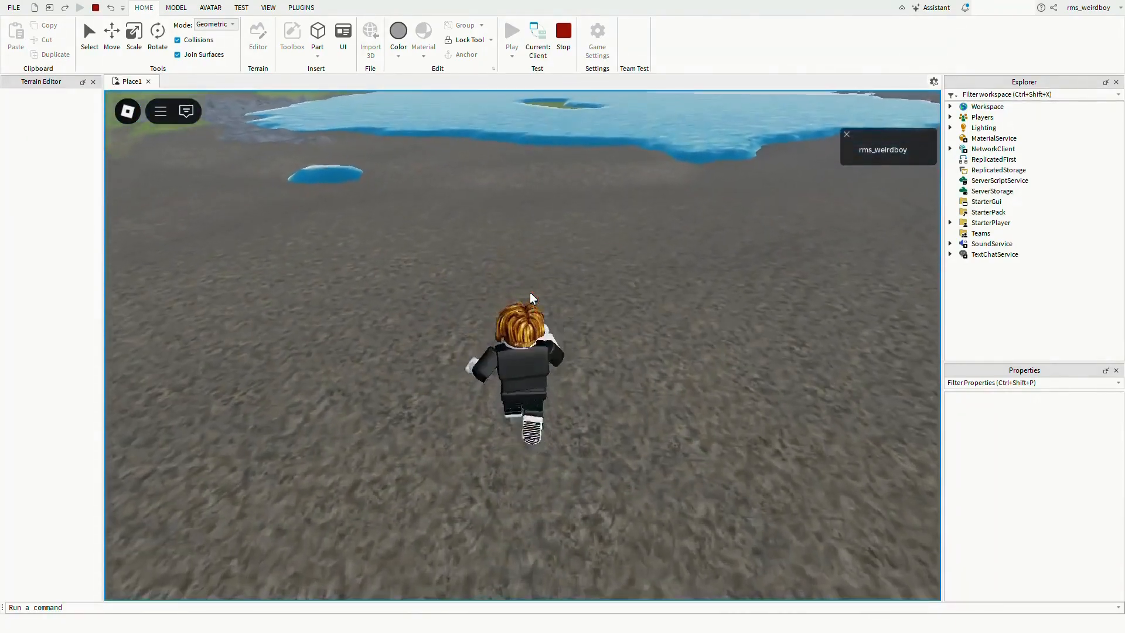
pyautogui.press('w')
pyautogui.moveTo(533, 298); pyautogui.dragTo(520, 294, button='right')
pyautogui.press('a')
pyautogui.press('w')
pyautogui.press('space')
pyautogui.press('w')
pyautogui.press('space')
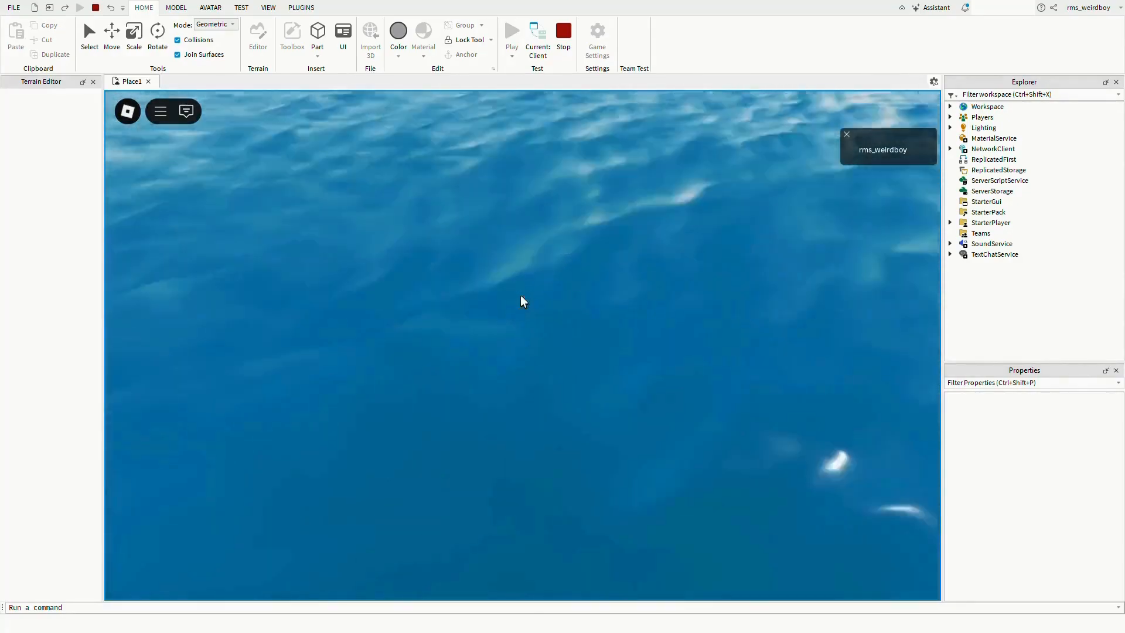
pyautogui.scroll(5, 522, 294)
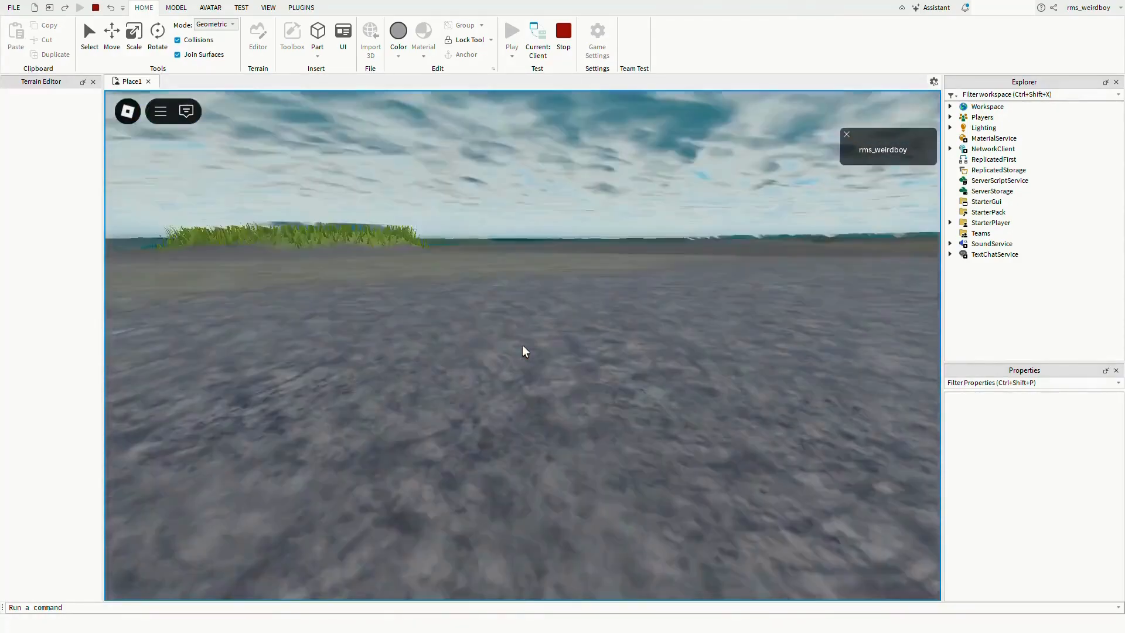
pyautogui.press('w')
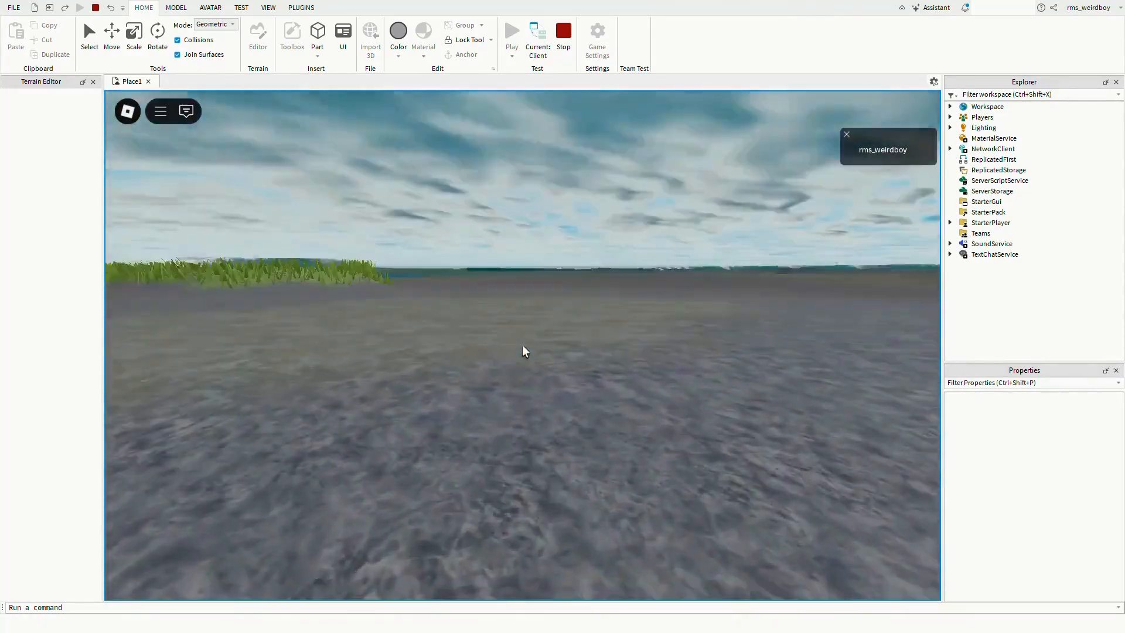
pyautogui.press('space')
pyautogui.scroll(-5, 522, 343)
pyautogui.scroll(3, 522, 343)
pyautogui.moveTo(522, 344); pyautogui.dragTo(522, 345, button='right')
pyautogui.press('w')
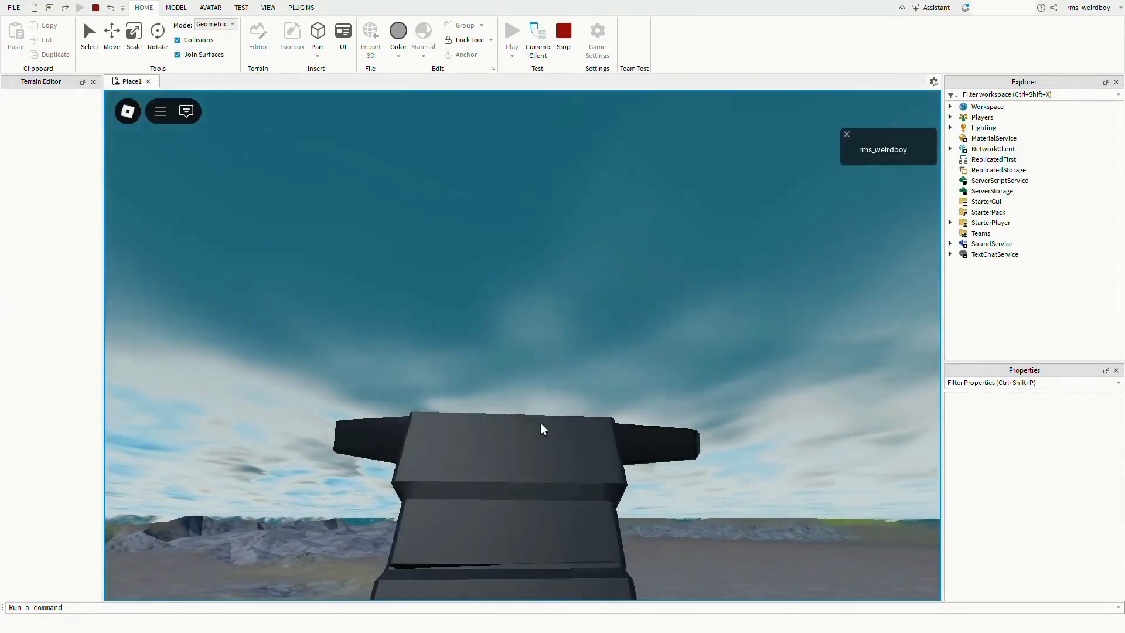
pyautogui.moveTo(540, 423); pyautogui.dragTo(540, 423, button='right')
pyautogui.scroll(-4, 526, 422)
pyautogui.scroll(-5, 526, 423)
pyautogui.press('d')
pyautogui.scroll(5, 507, 335)
pyautogui.moveTo(507, 335); pyautogui.dragTo(519, 311, button='right')
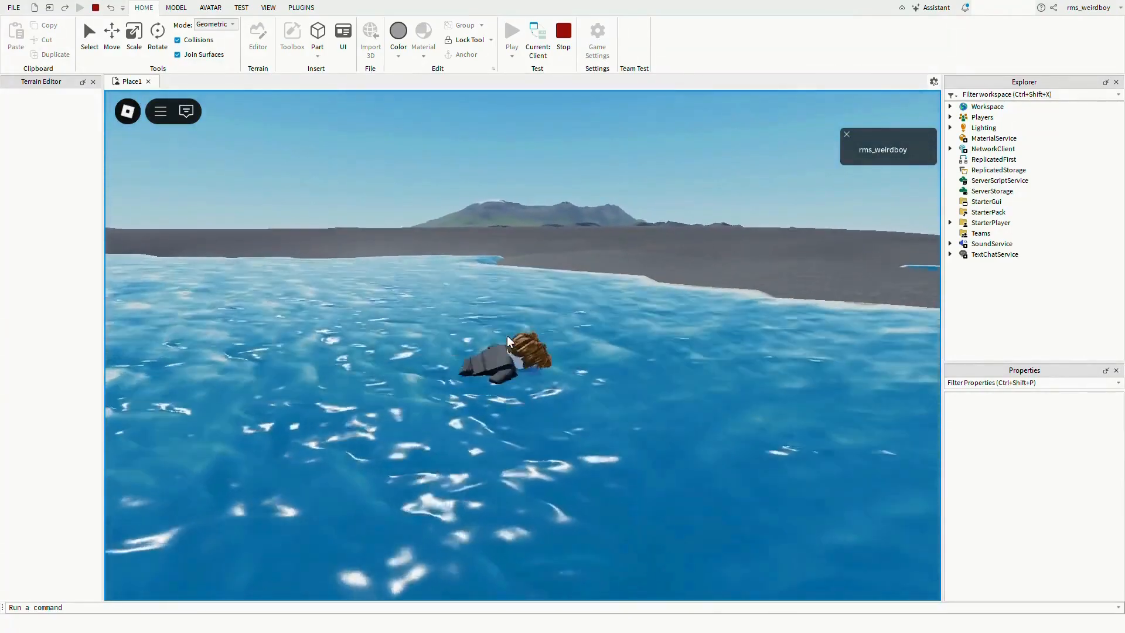
pyautogui.press('w')
pyautogui.scroll(3, 515, 316)
pyautogui.press('space')
pyautogui.scroll(-4, 701, 447)
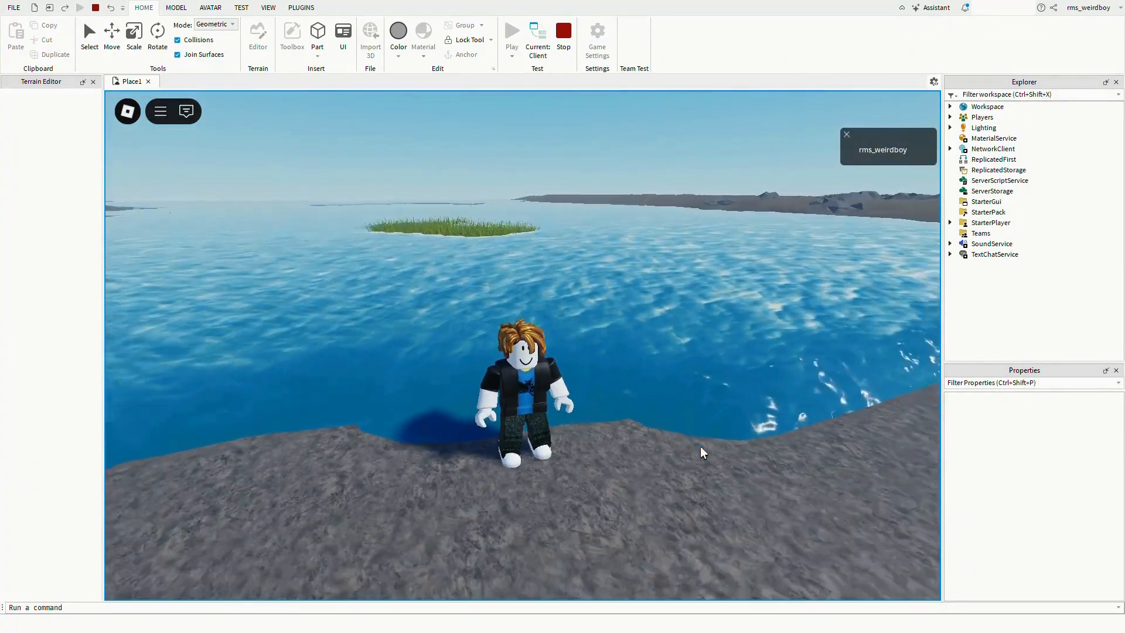
pyautogui.press('s')
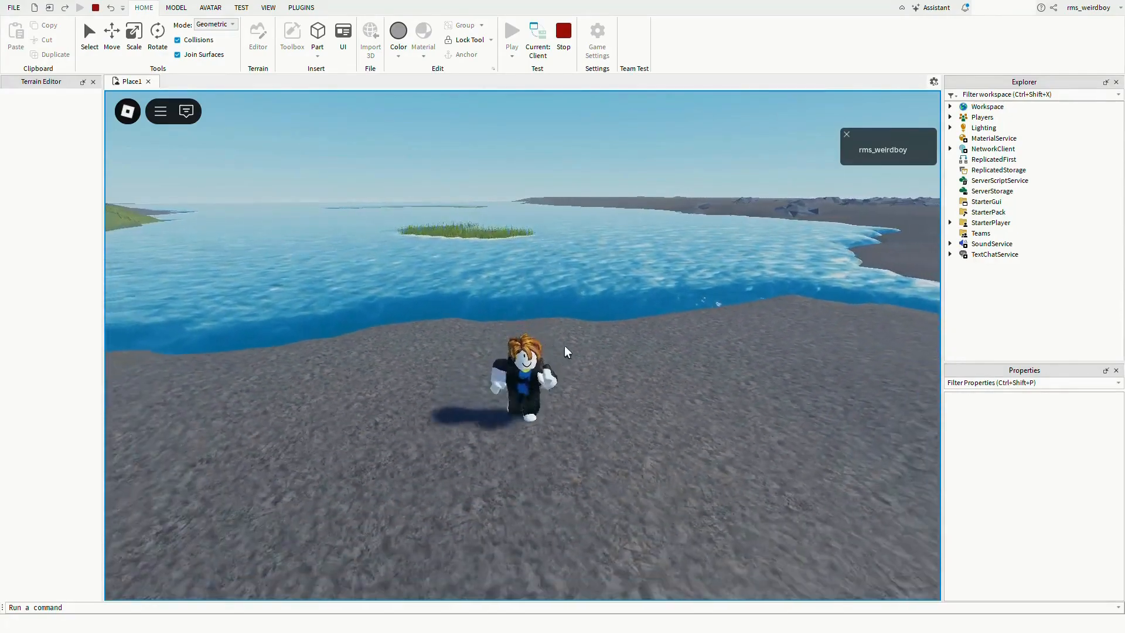
pyautogui.press('space')
pyautogui.press('space')
pyautogui.press('space')
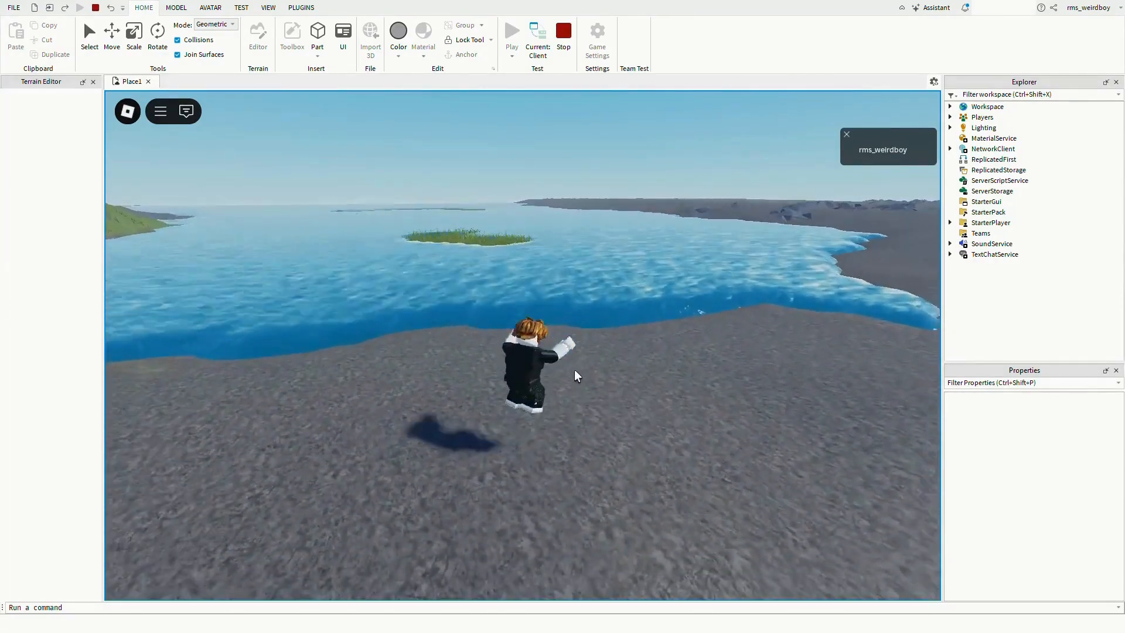
pyautogui.press('space')
pyautogui.press('space')
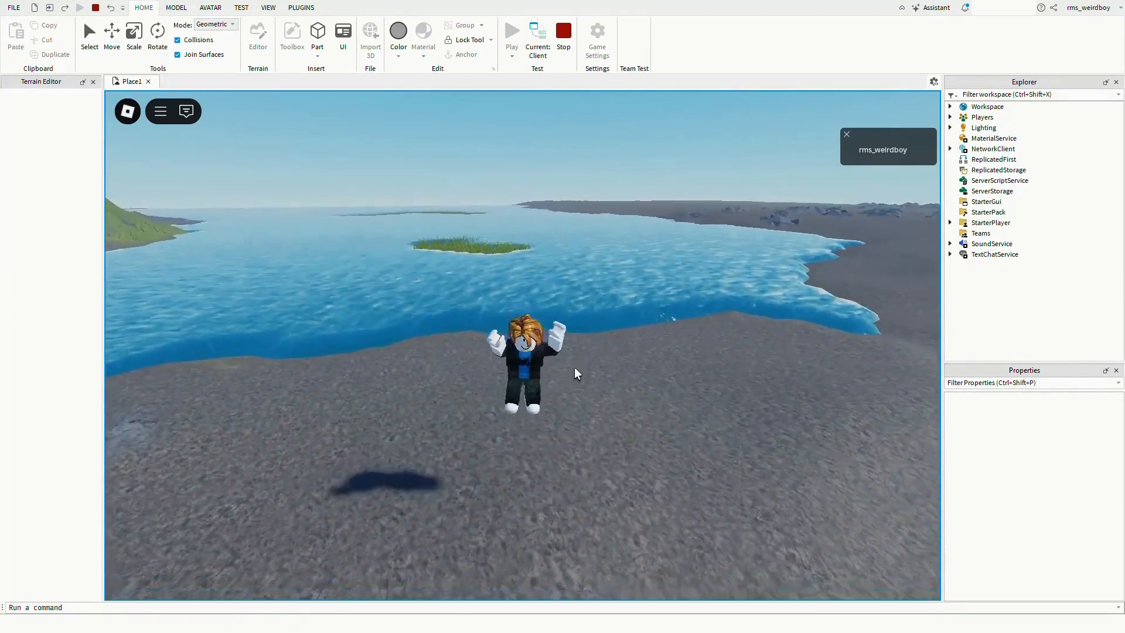
pyautogui.moveTo(575, 368); pyautogui.dragTo(574, 368, button='right')
pyautogui.press('w')
pyautogui.press('space')
pyautogui.press('a')
pyautogui.scroll(-5, 572, 170)
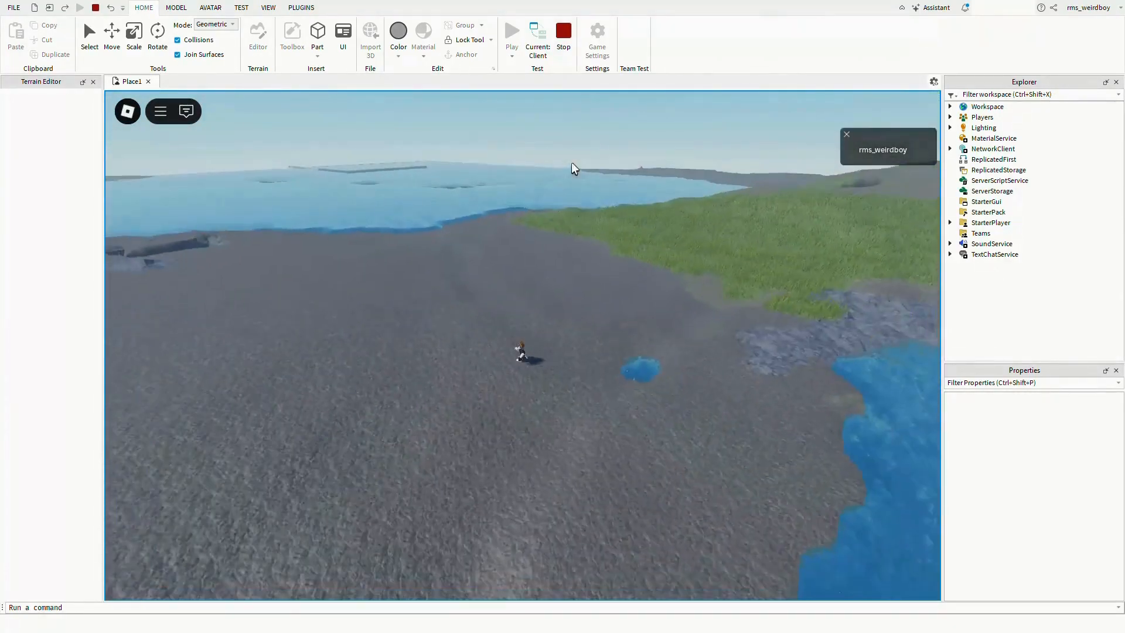
pyautogui.click(564, 36)
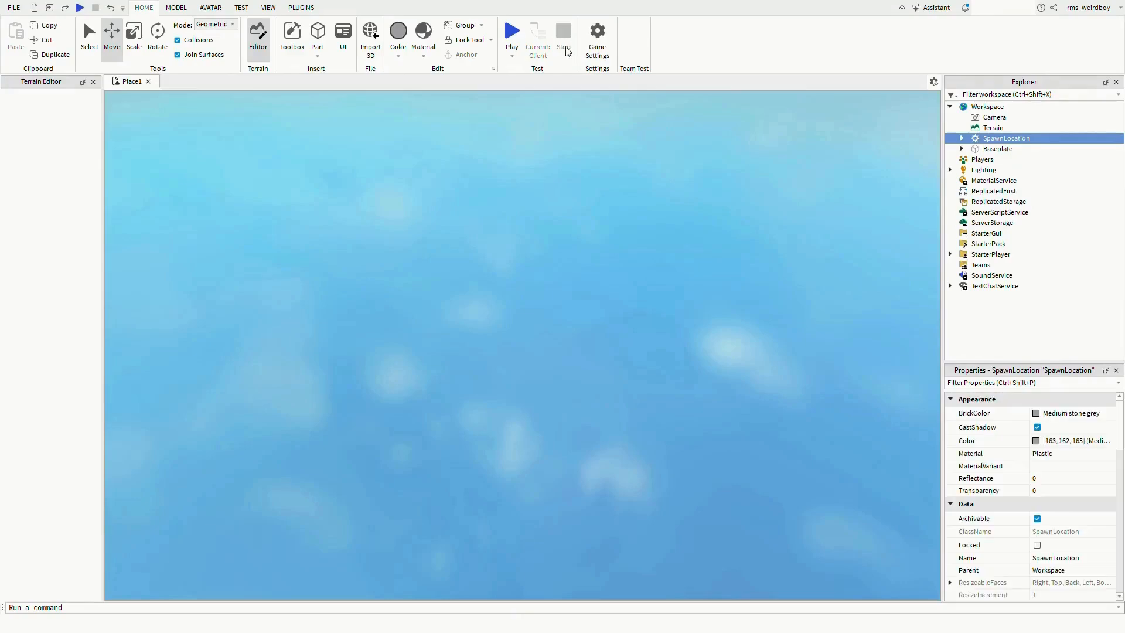
# - Open the Toolbox and search the model library for pickaxe
pyautogui.scroll(-5, 444, 300)
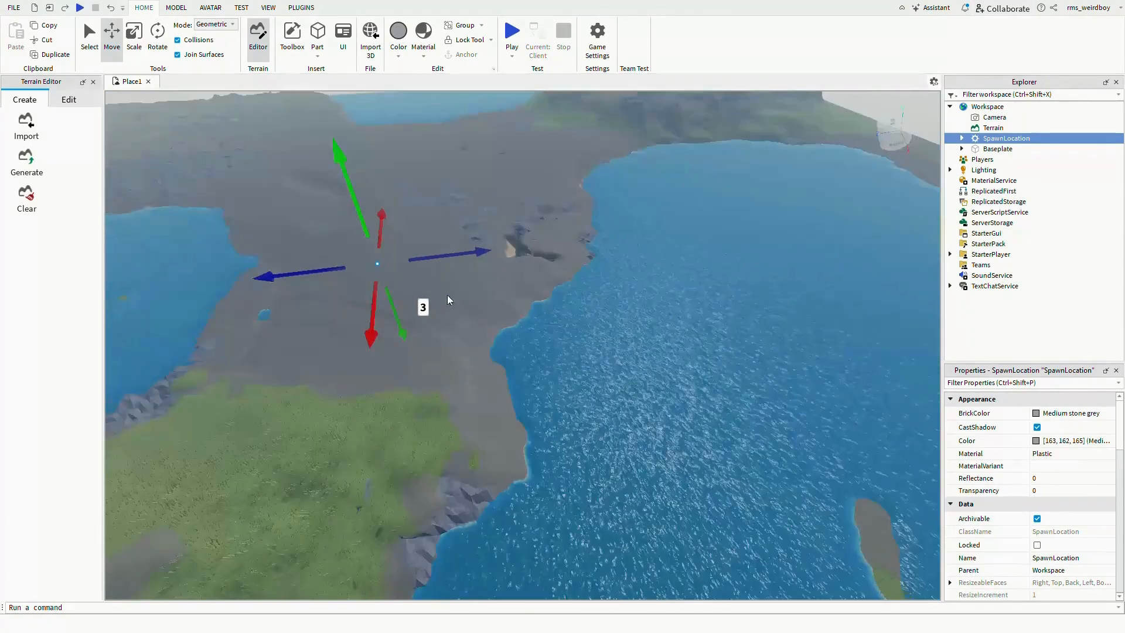
pyautogui.click(497, 143)
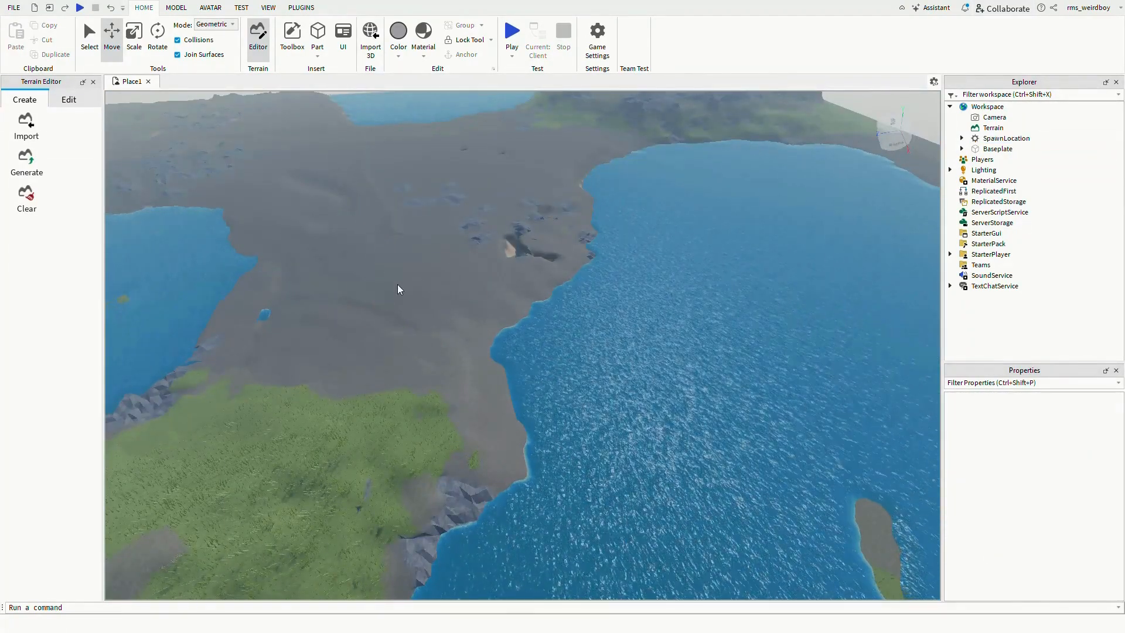
pyautogui.moveTo(442, 294); pyautogui.dragTo(441, 294, button='right')
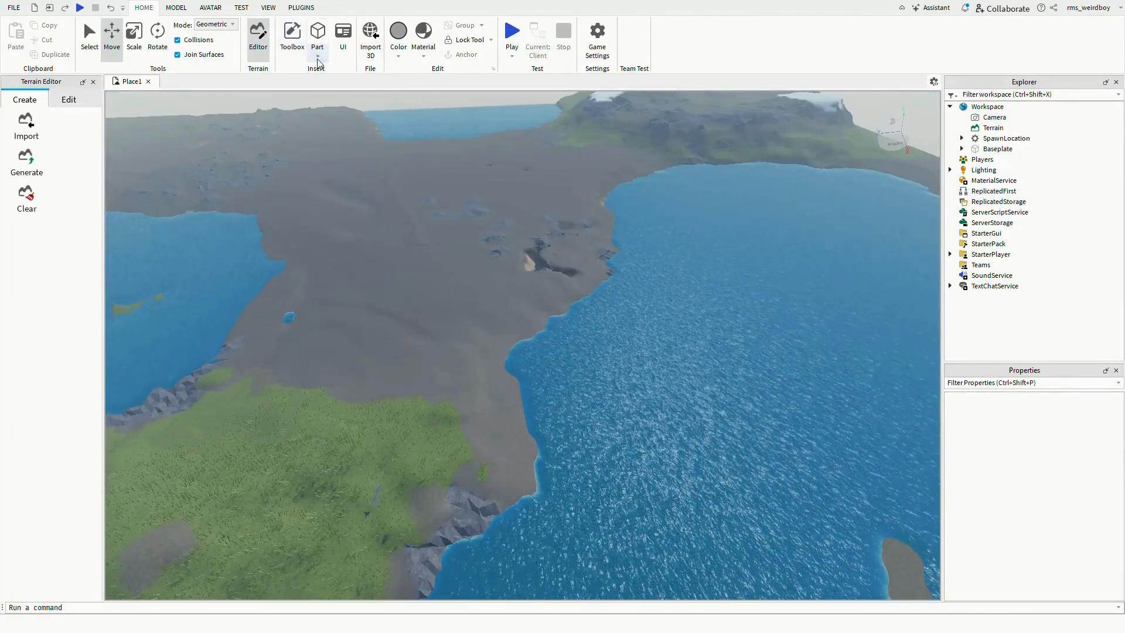
pyautogui.click(292, 53)
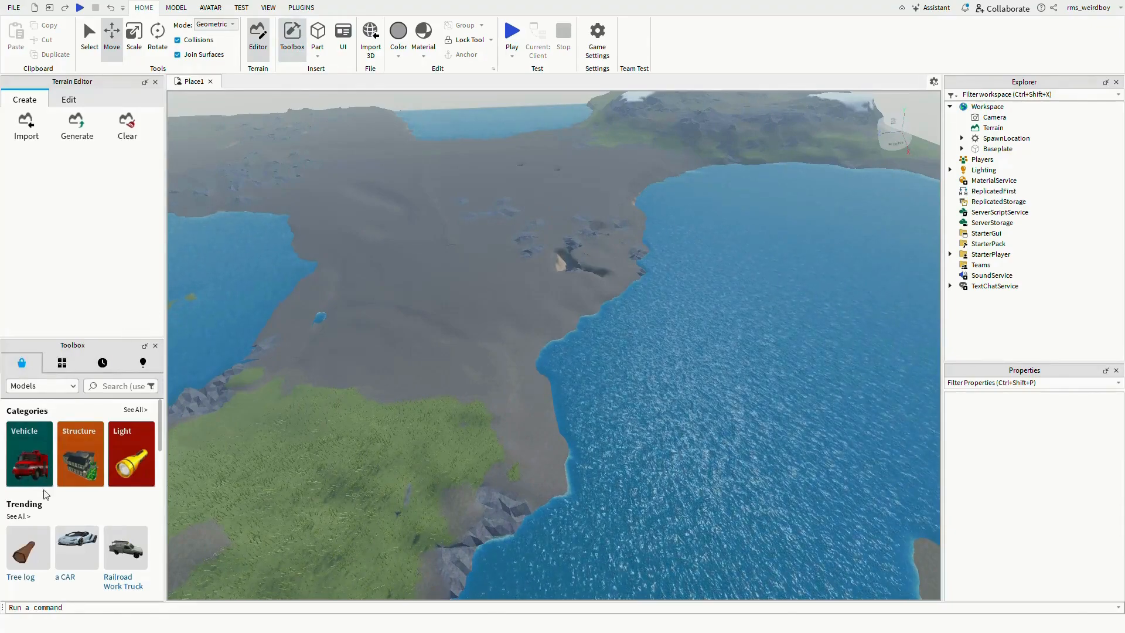
pyautogui.scroll(-10, 45, 492)
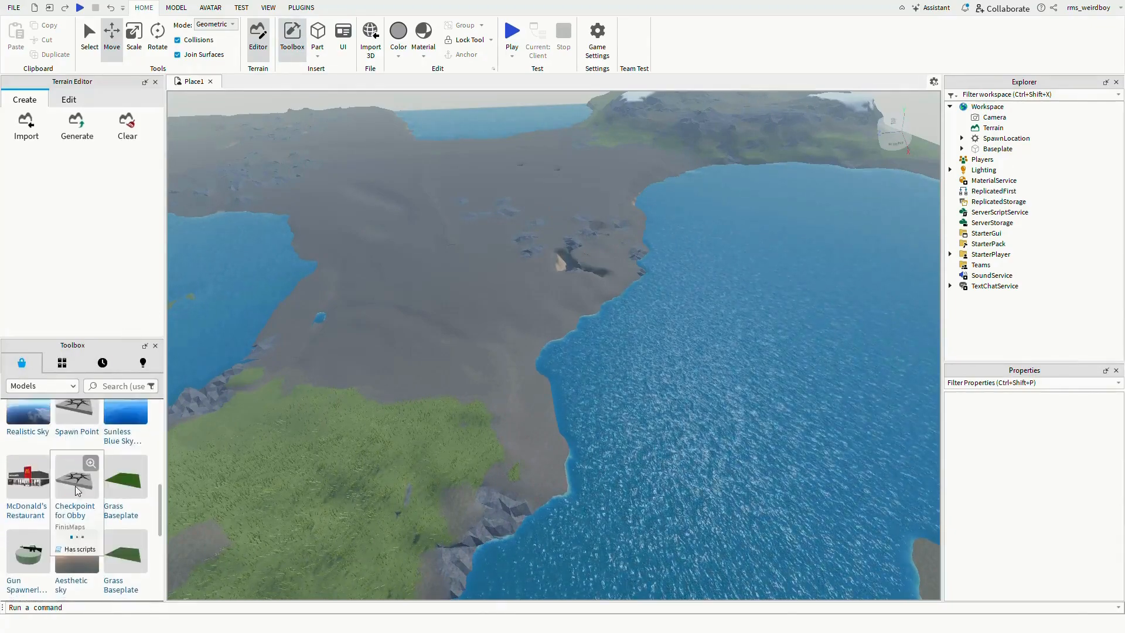
pyautogui.scroll(10, 82, 479)
pyautogui.click(122, 385)
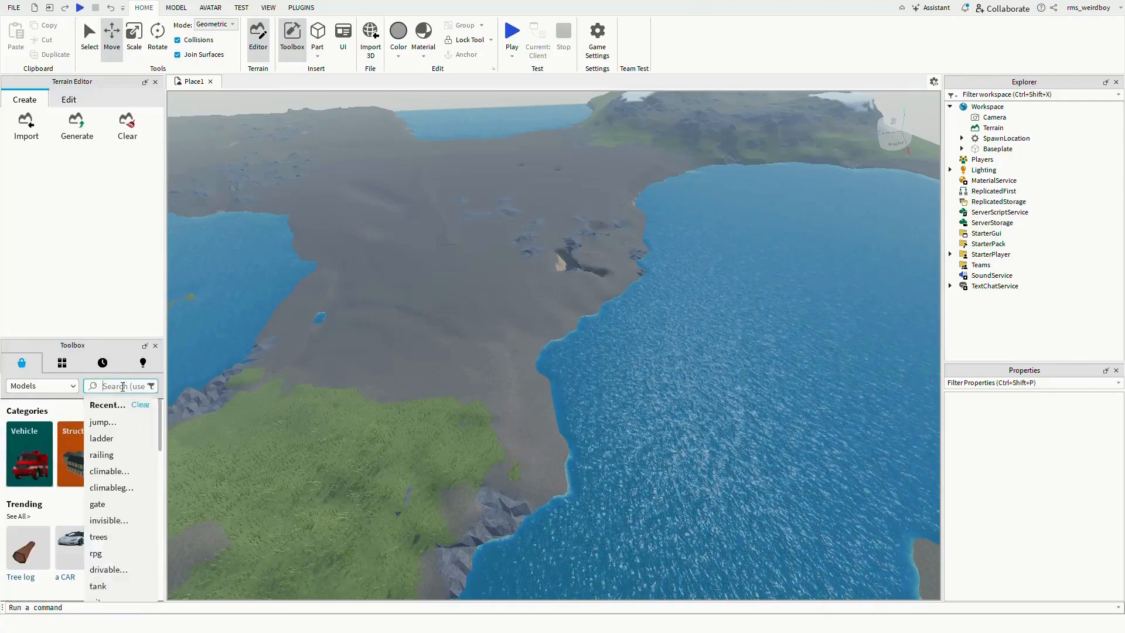
pyautogui.write('pickaxe')
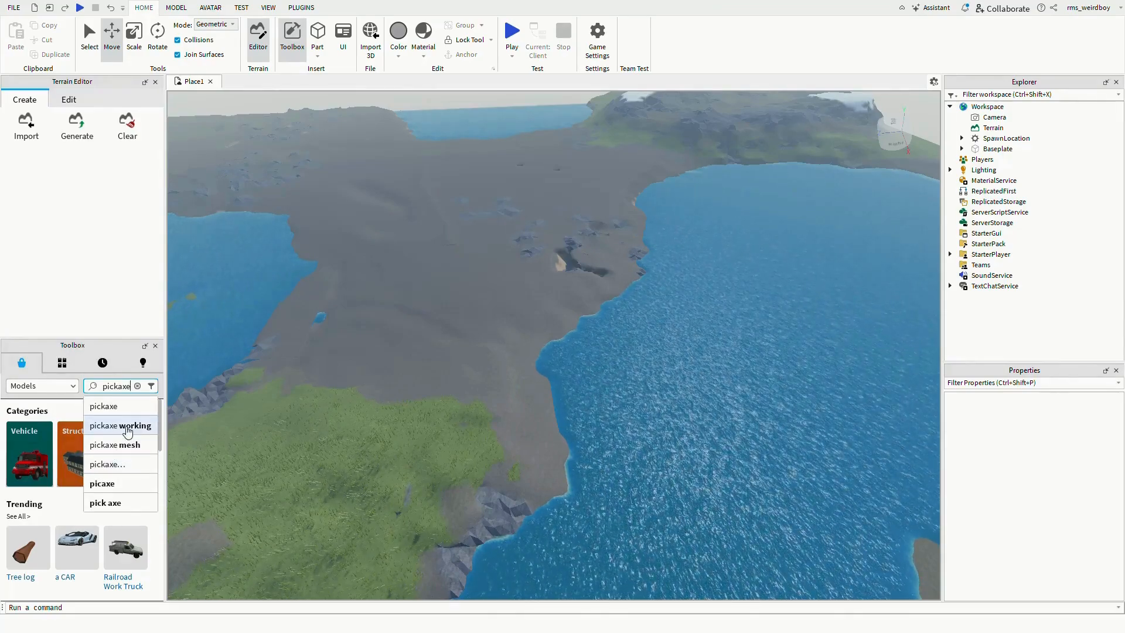
pyautogui.press('Return')
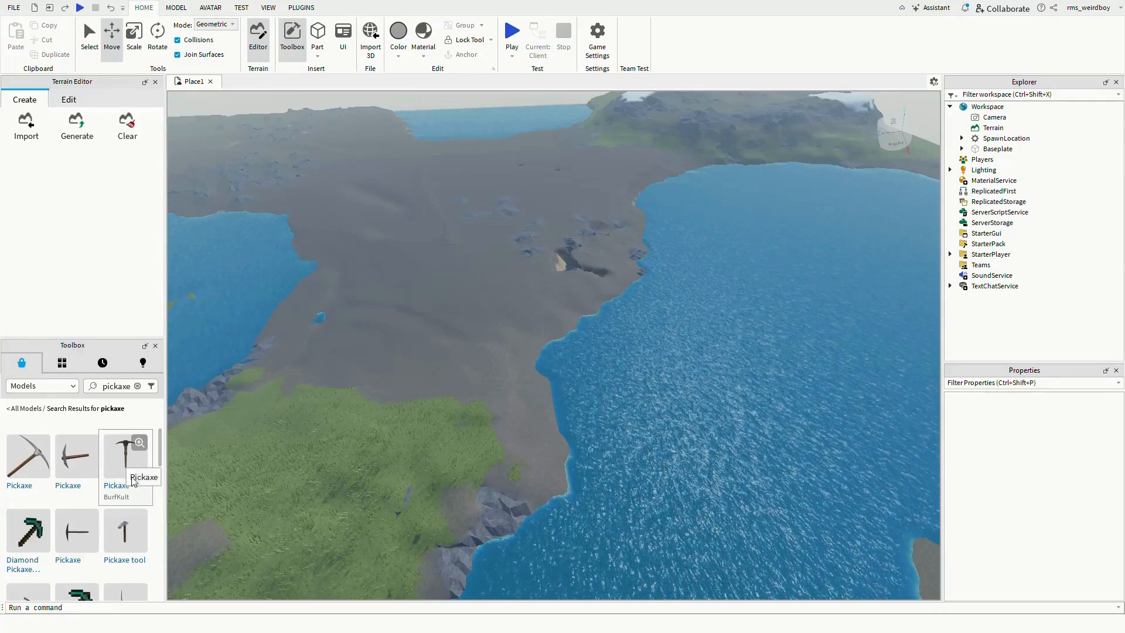
pyautogui.scroll(-3, 120, 530)
pyautogui.scroll(-3, 122, 516)
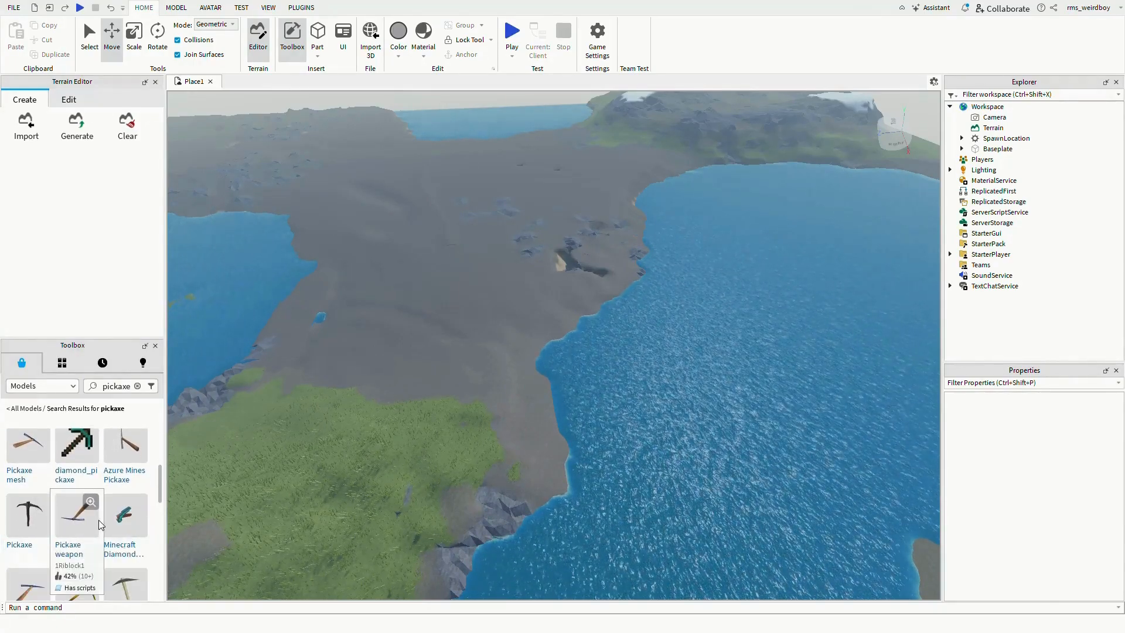
# - Search for pickaxe working and insert the Pickaxe [WORKING] tool into the game
pyautogui.click(123, 388)
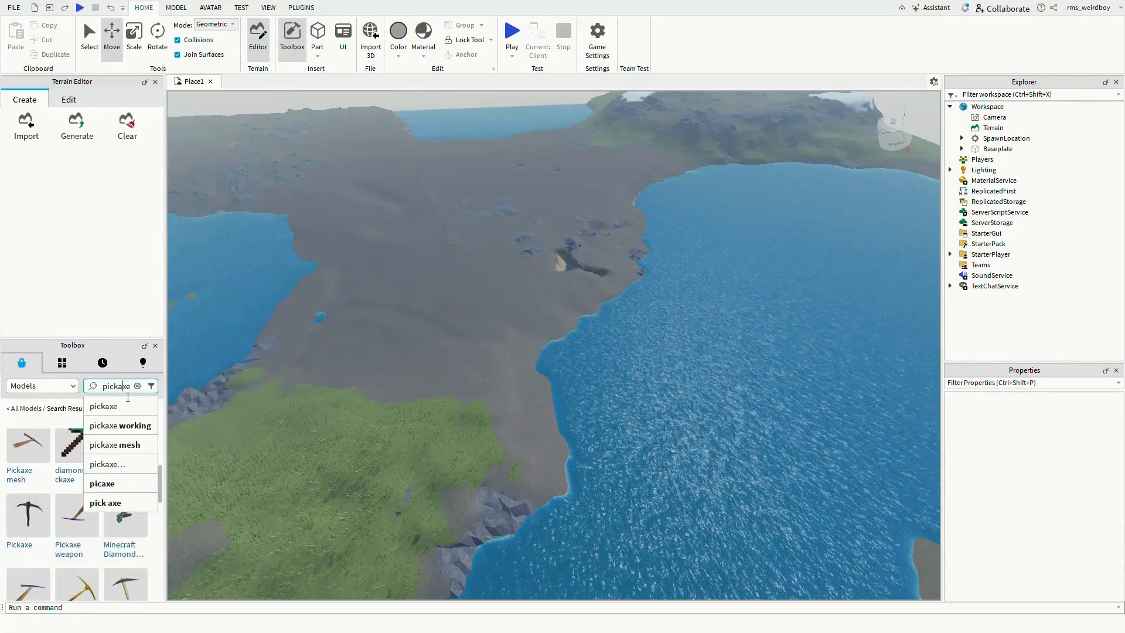
pyautogui.click(114, 425)
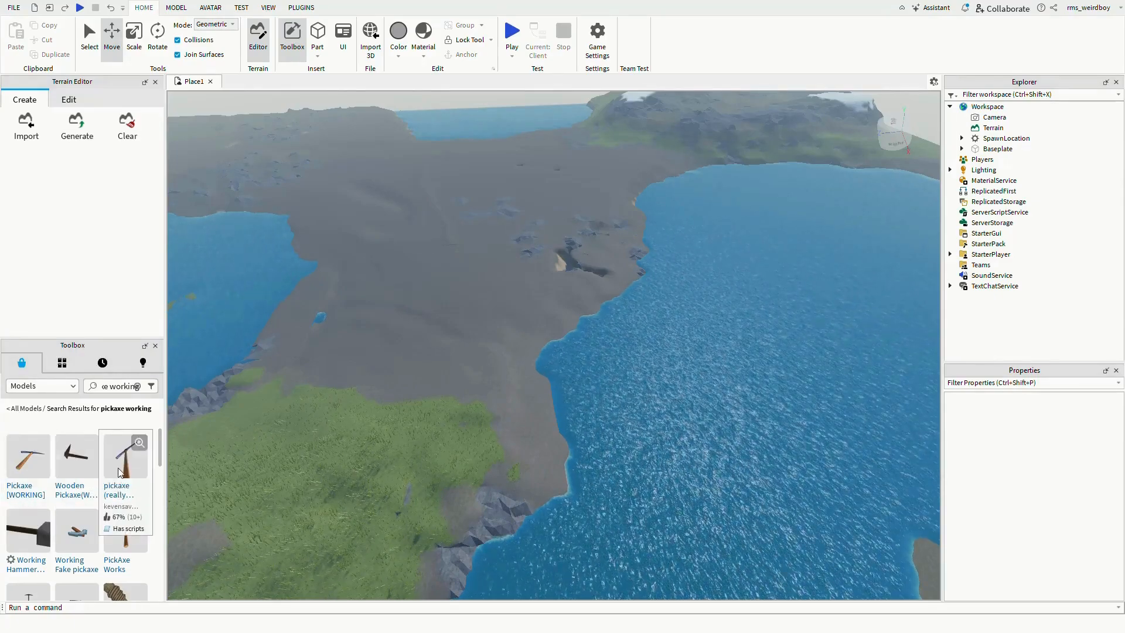
pyautogui.scroll(-2, 120, 466)
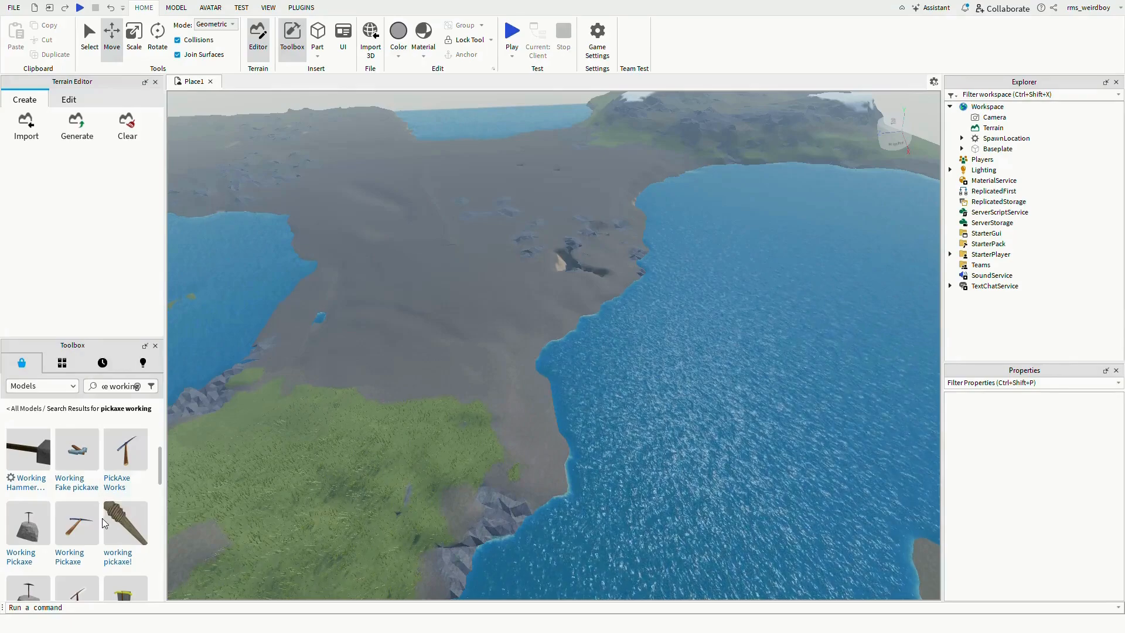
pyautogui.scroll(1, 97, 530)
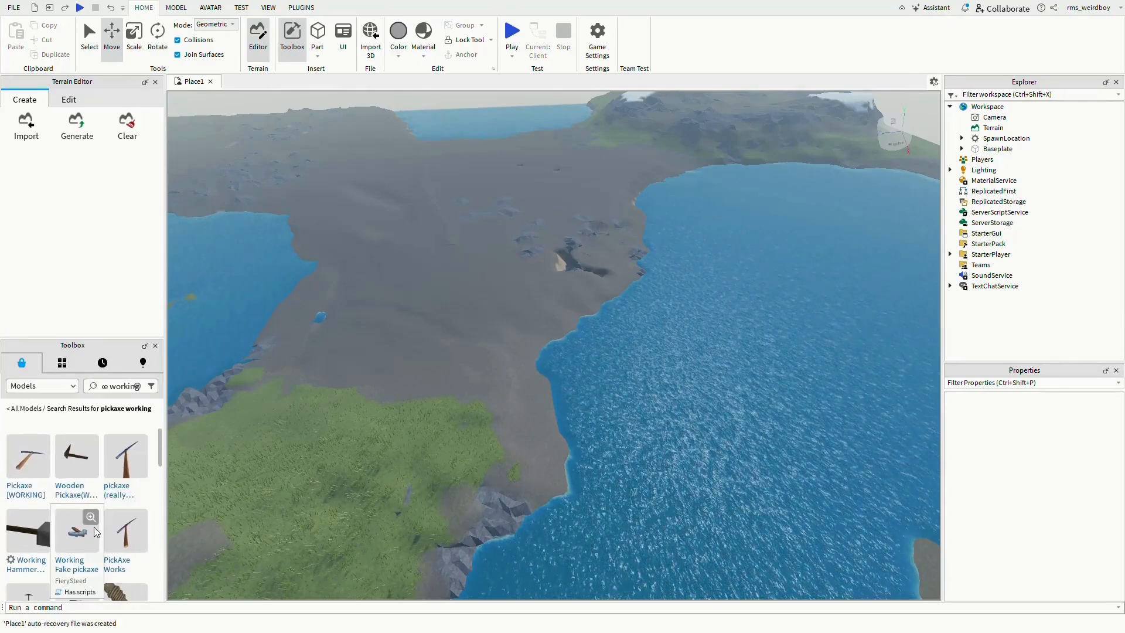
pyautogui.click(43, 458)
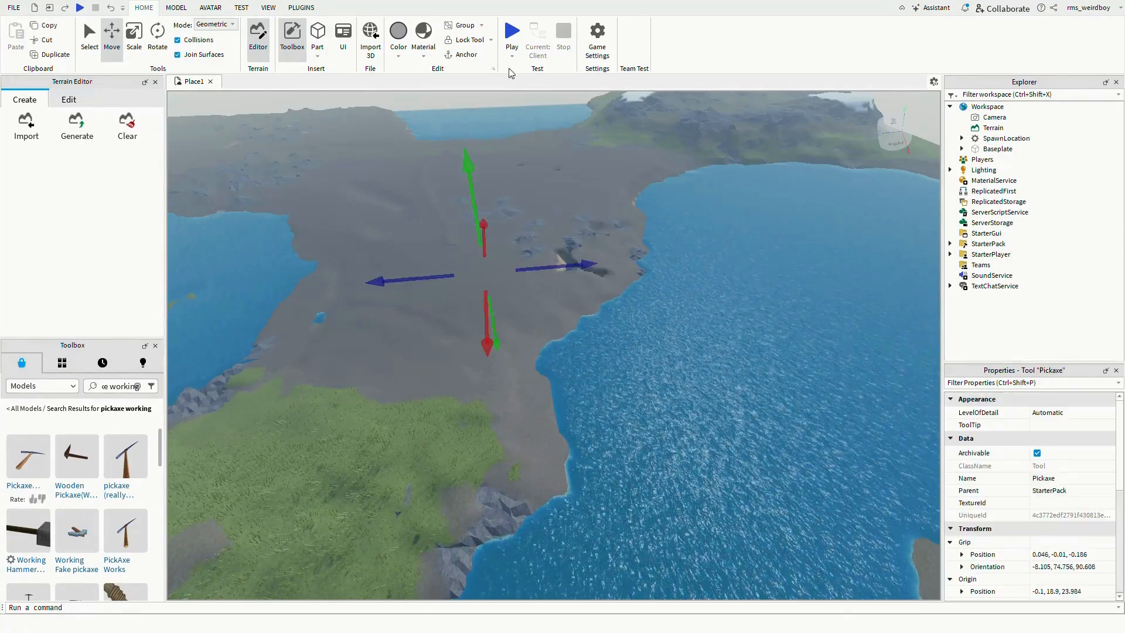
# - Playtest the place, equip the Pickaxe tool from the hotbar, then stop the test
pyautogui.click(512, 32)
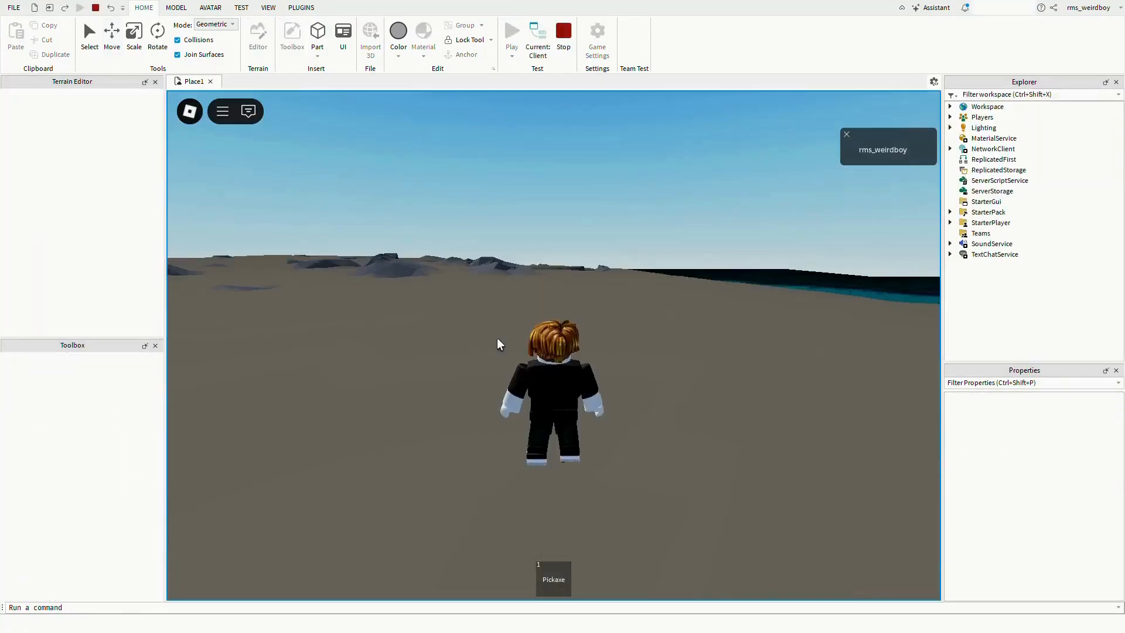
pyautogui.moveTo(496, 337); pyautogui.dragTo(448, 342, button='right')
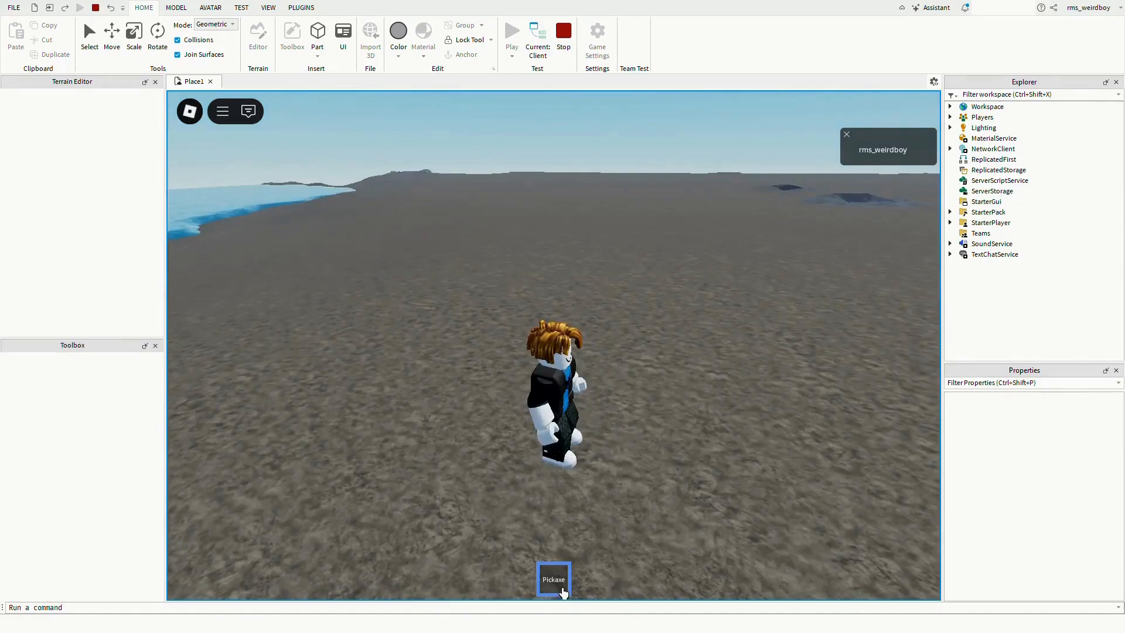
pyautogui.moveTo(593, 430); pyautogui.dragTo(599, 452, button='right')
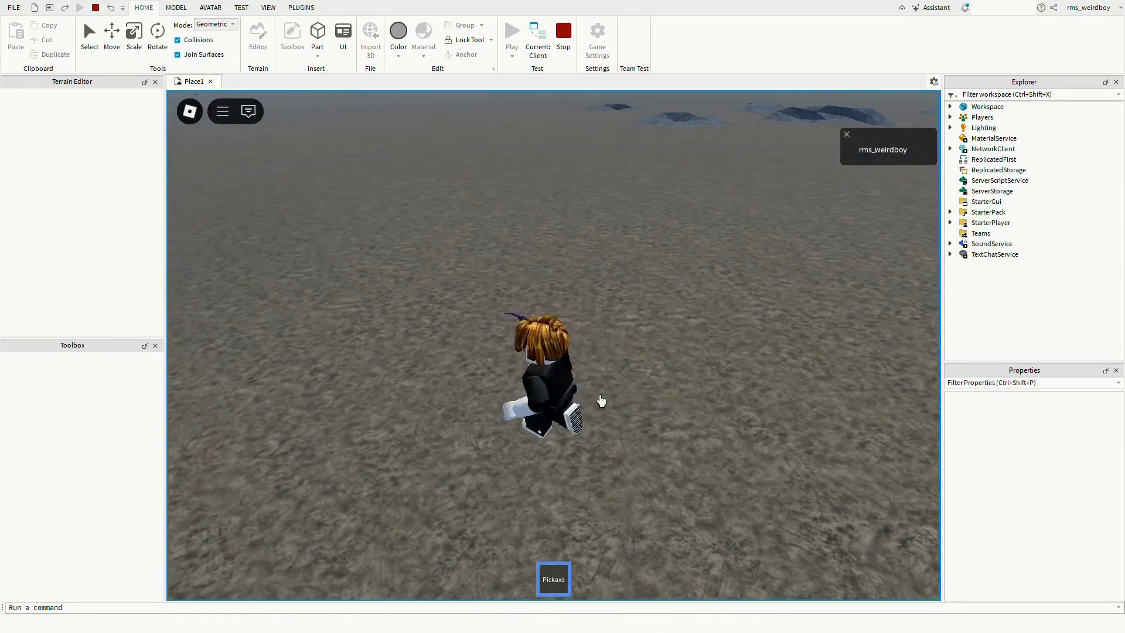
pyautogui.click(563, 36)
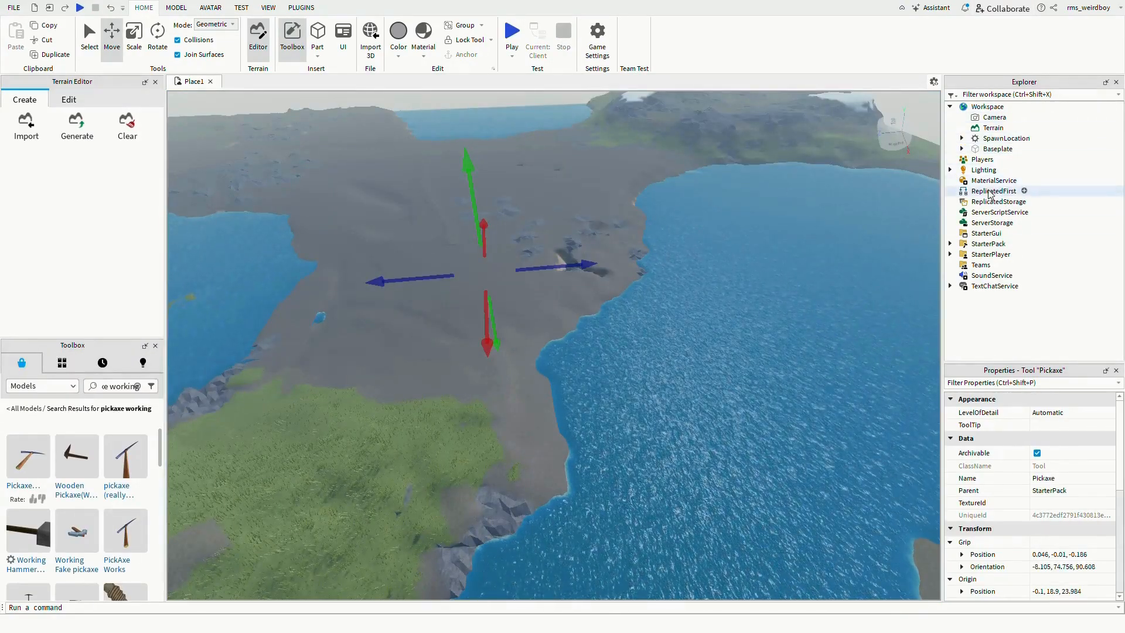
# - Expand StarterPack and delete the Pickaxe tool inside it
pyautogui.click(1034, 246)
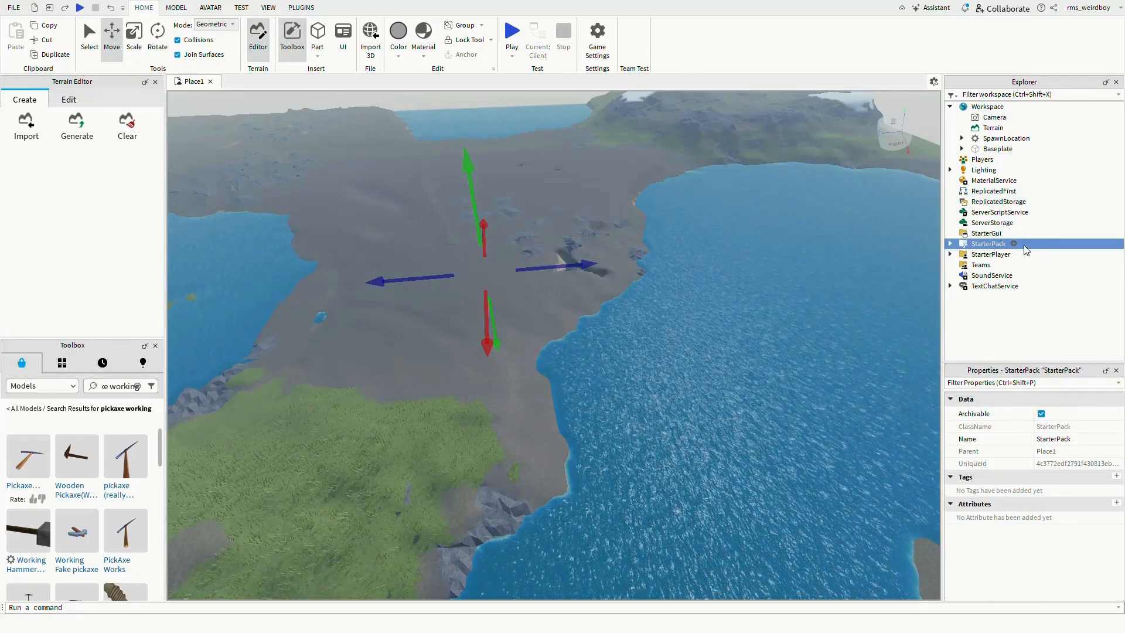
pyautogui.doubleClick(1024, 246)
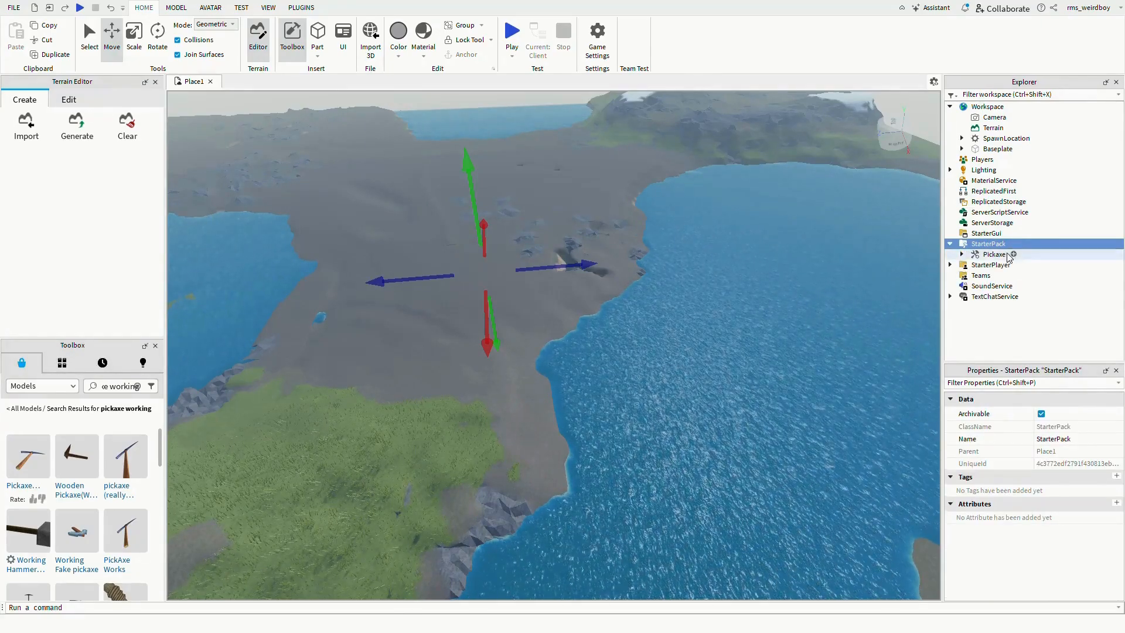
pyautogui.click(1026, 258)
pyautogui.press('Delete')
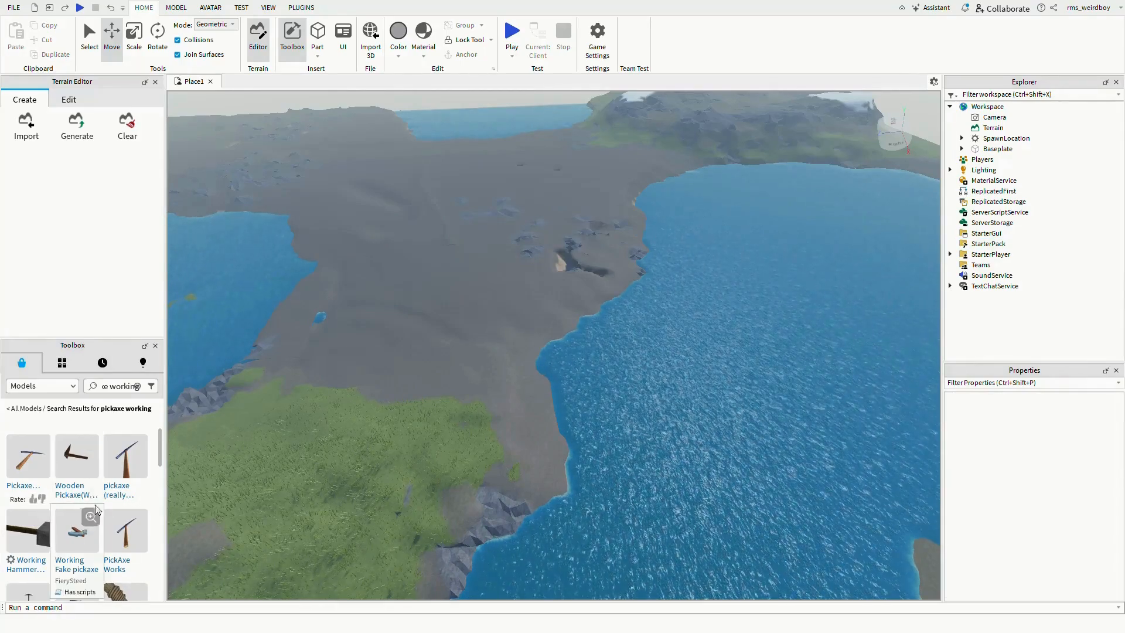
# - Insert the "pickaxe (really works)" model from the search results into the scene
pyautogui.moveTo(119, 467)
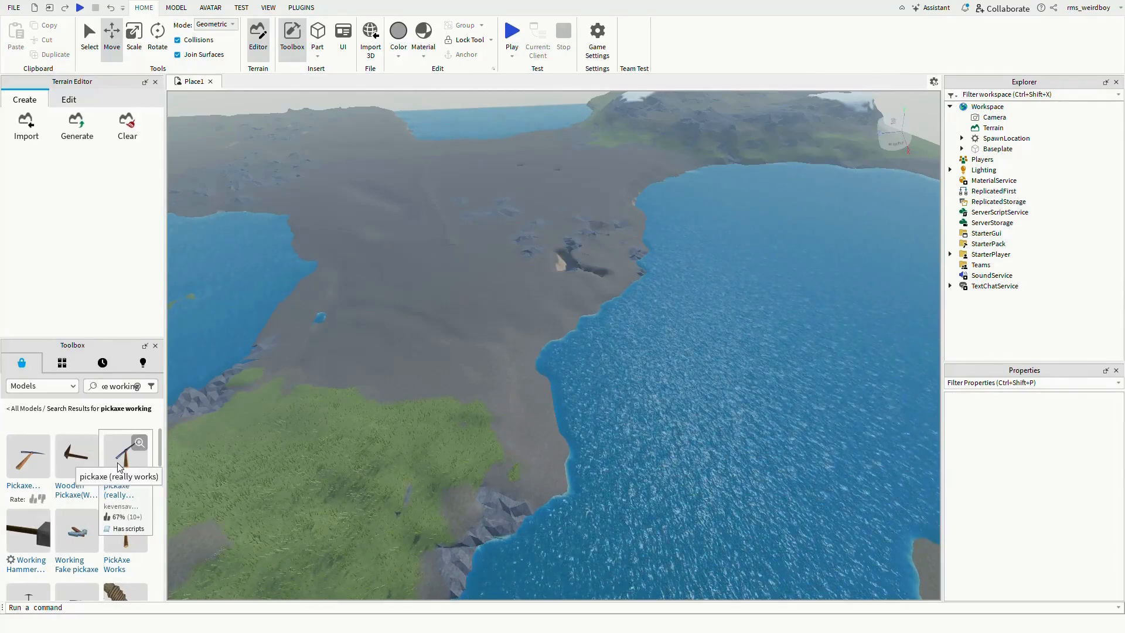
pyautogui.moveTo(117, 462); pyautogui.dragTo(533, 202)
# - Start a playtest, equip the new pickaxe and swing it to dig holes into the ground terrain
pyautogui.click(515, 36)
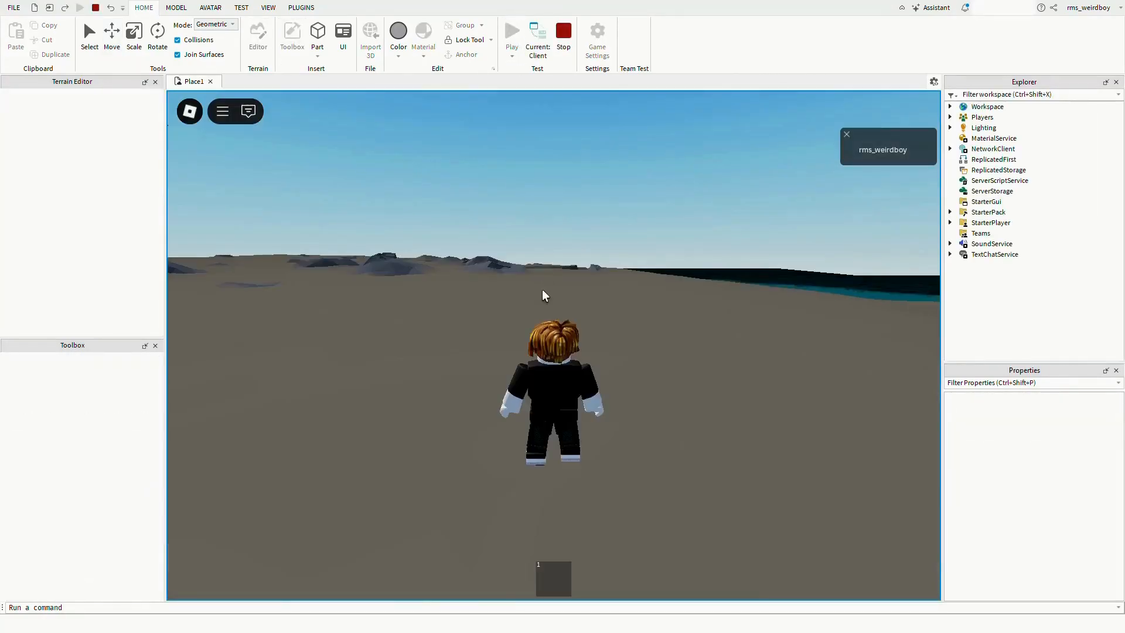
pyautogui.moveTo(542, 289); pyautogui.dragTo(537, 346, button='right')
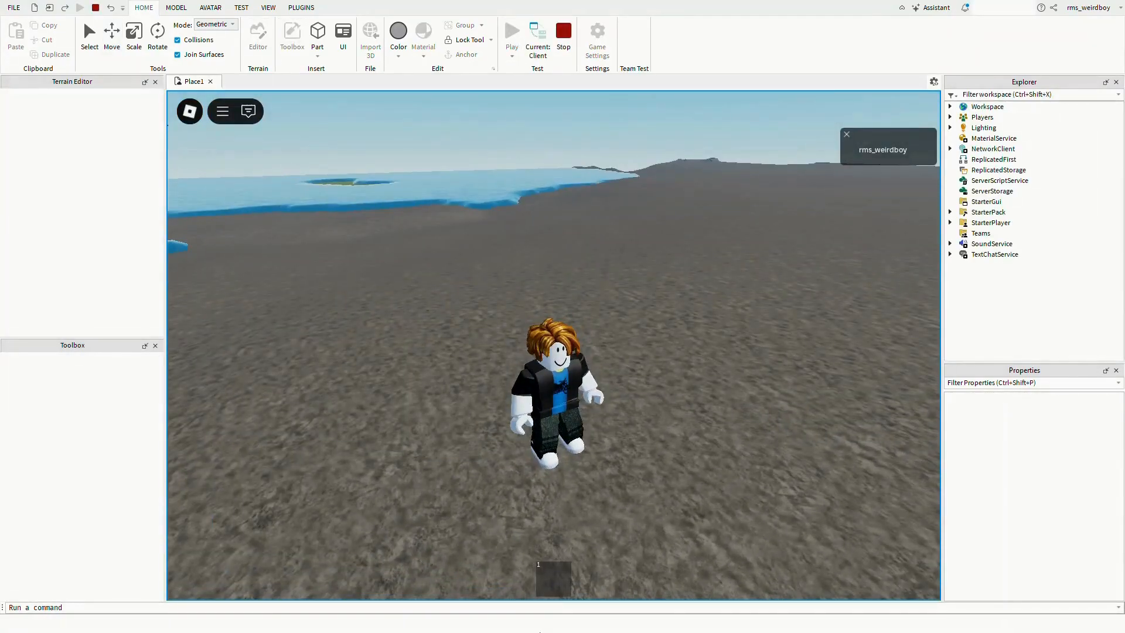
pyautogui.click(603, 449)
pyautogui.click(603, 449)
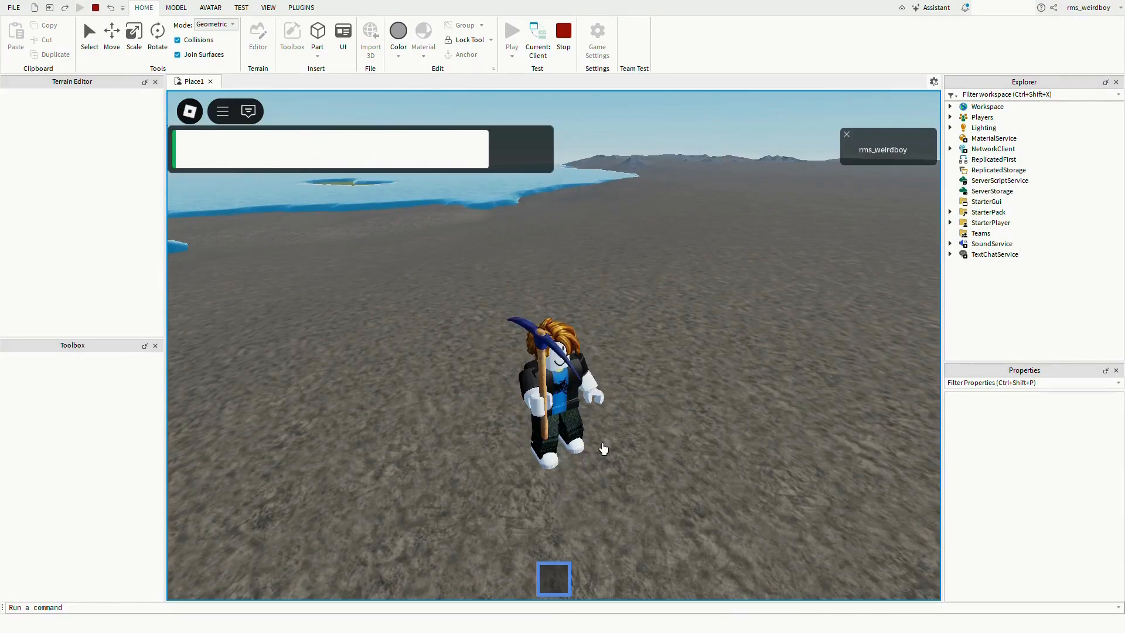
pyautogui.moveTo(603, 449); pyautogui.dragTo(603, 448, button='right')
pyautogui.press('space')
pyautogui.press('w')
pyautogui.moveTo(577, 295); pyautogui.dragTo(578, 336, button='right')
pyautogui.click(452, 412)
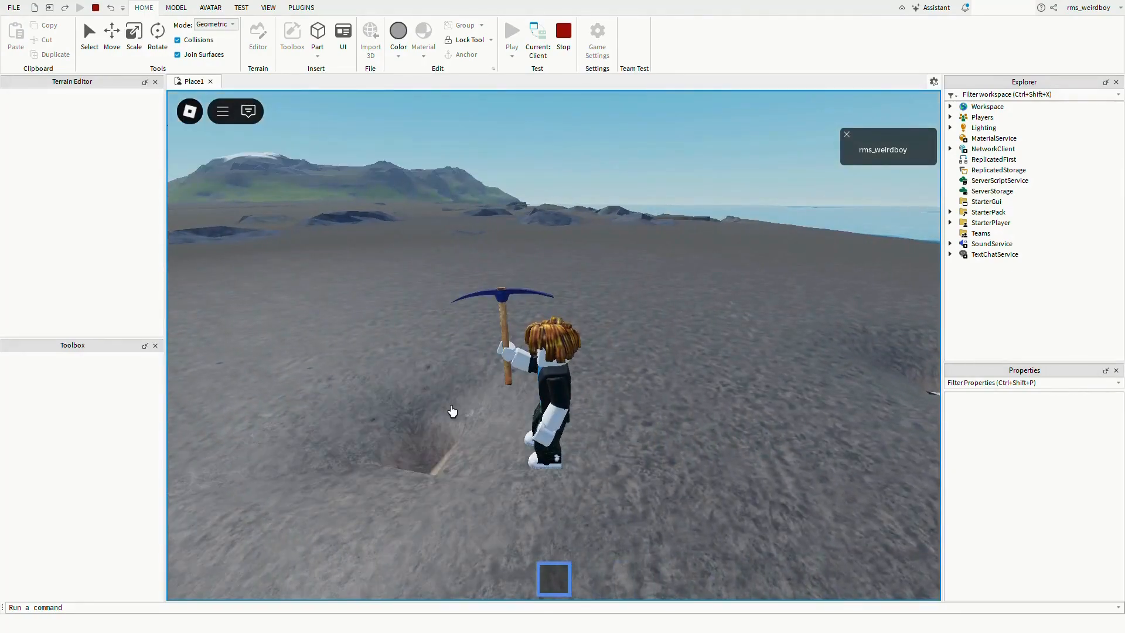
pyautogui.press('a')
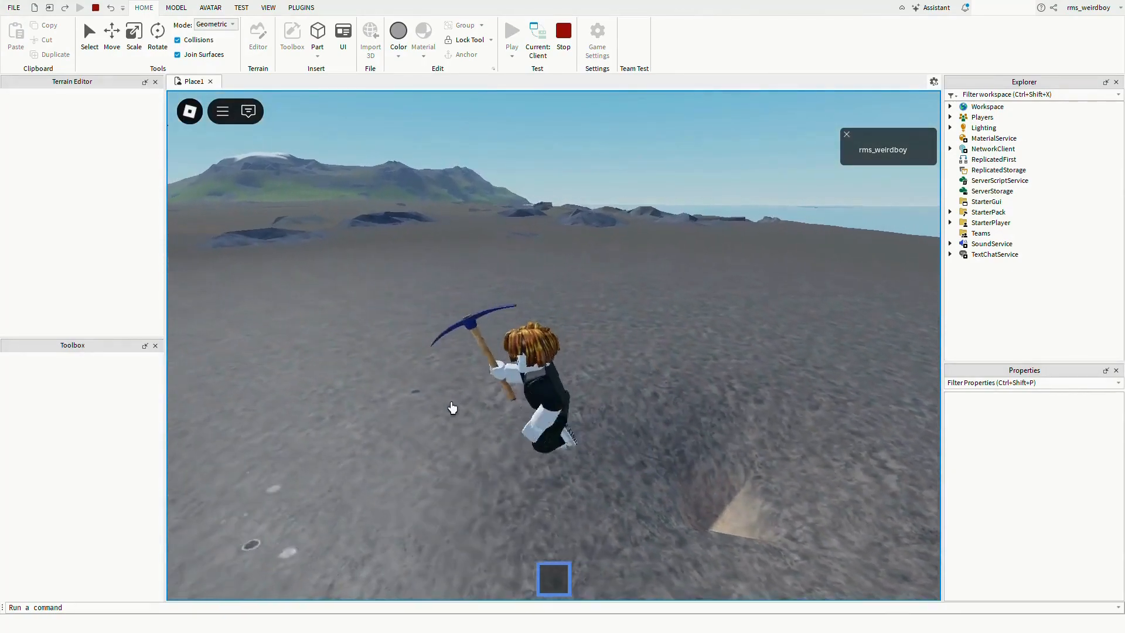
pyautogui.click(452, 372)
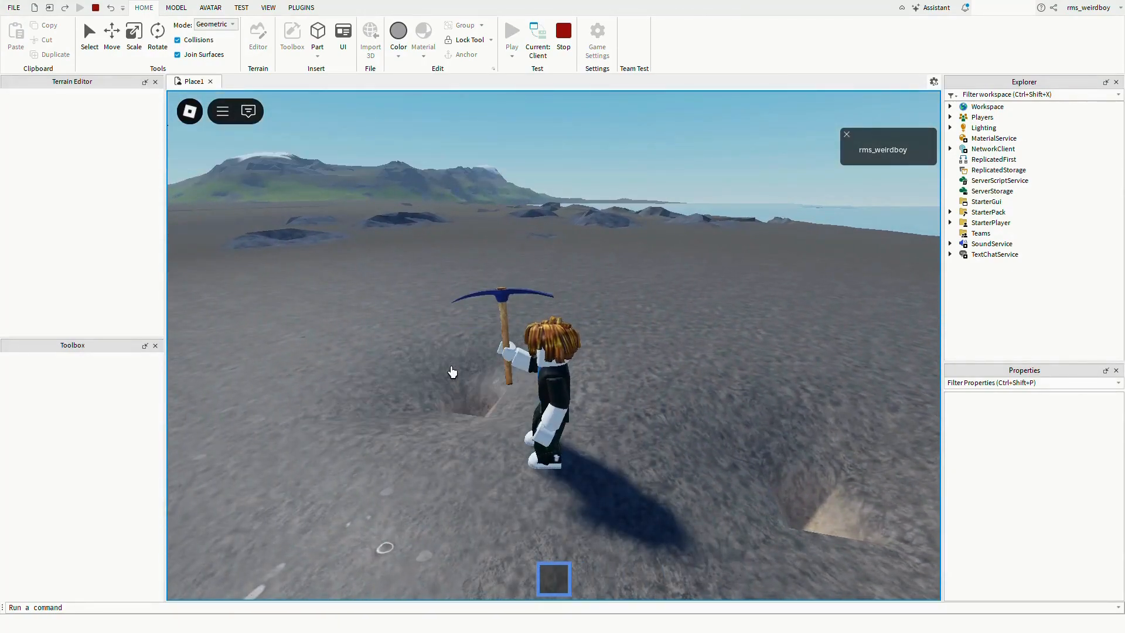
pyautogui.press('a')
pyautogui.moveTo(452, 372); pyautogui.dragTo(452, 372, button='right')
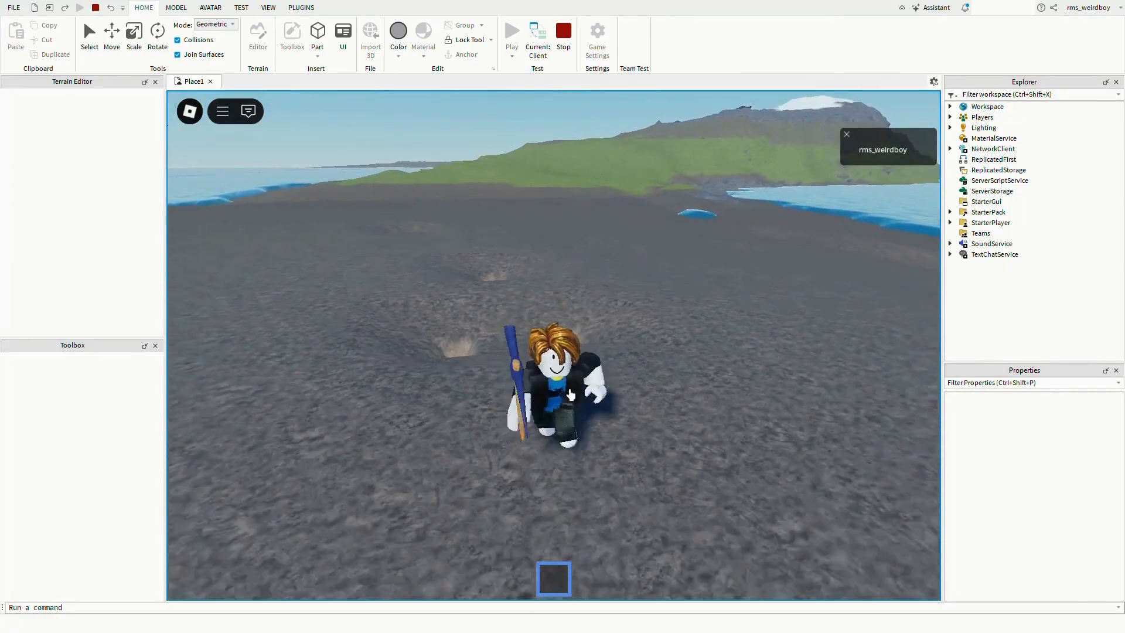
pyautogui.press('w')
pyautogui.moveTo(502, 430); pyautogui.dragTo(503, 429, button='right')
pyautogui.press('a')
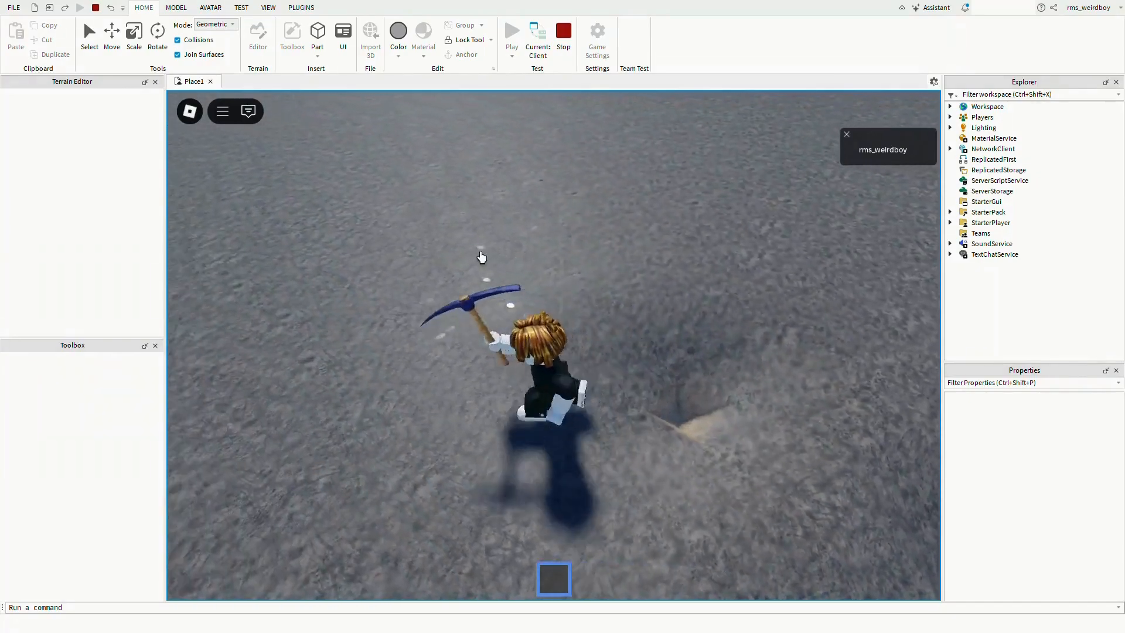
# - Walk the character across the terrain, digging into rock mounds and tunnelling down into the cave below
pyautogui.scroll(-10, 482, 258)
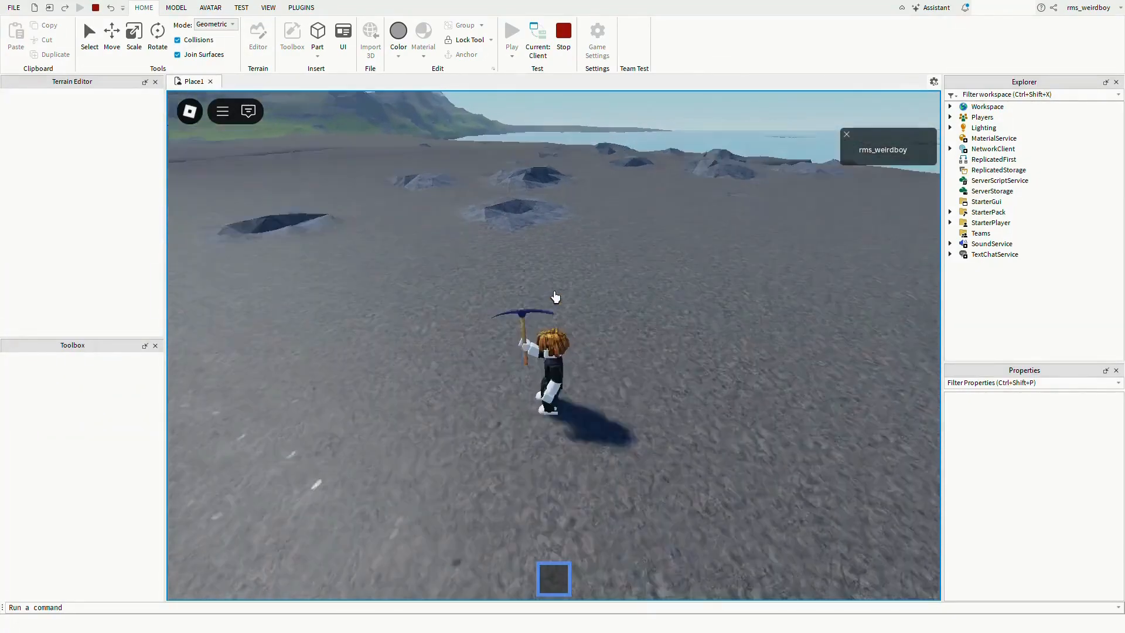
pyautogui.moveTo(555, 329); pyautogui.dragTo(563, 253, button='right')
pyautogui.press('w')
pyautogui.scroll(3, 512, 243)
pyautogui.scroll(3, 514, 244)
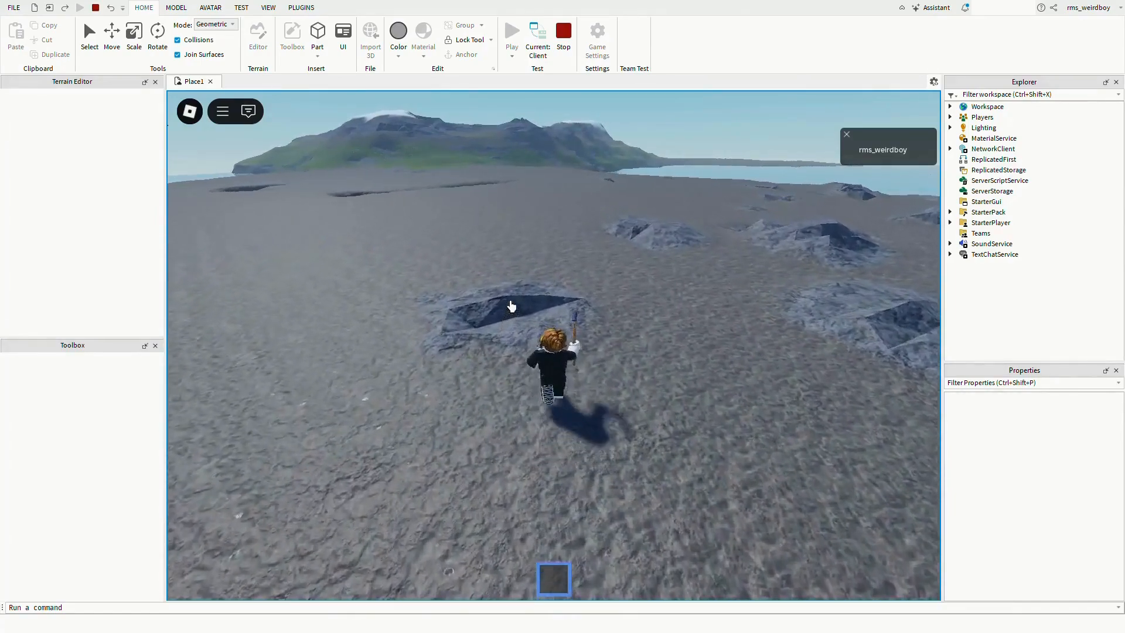
pyautogui.moveTo(521, 307); pyautogui.dragTo(521, 307, button='right')
pyautogui.press('a')
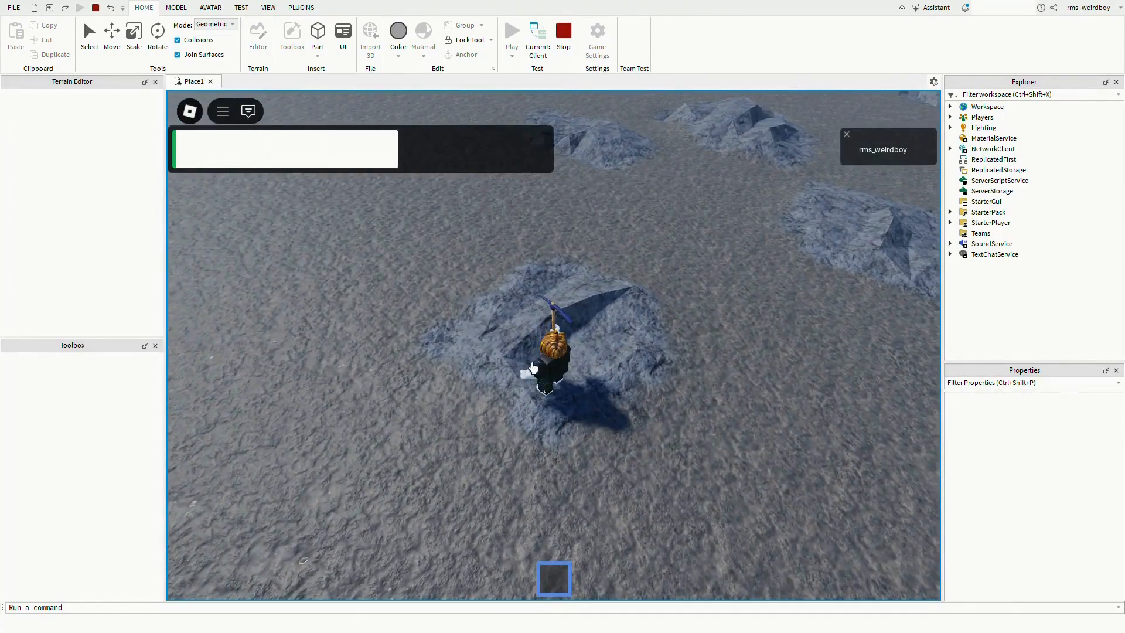
pyautogui.press('w')
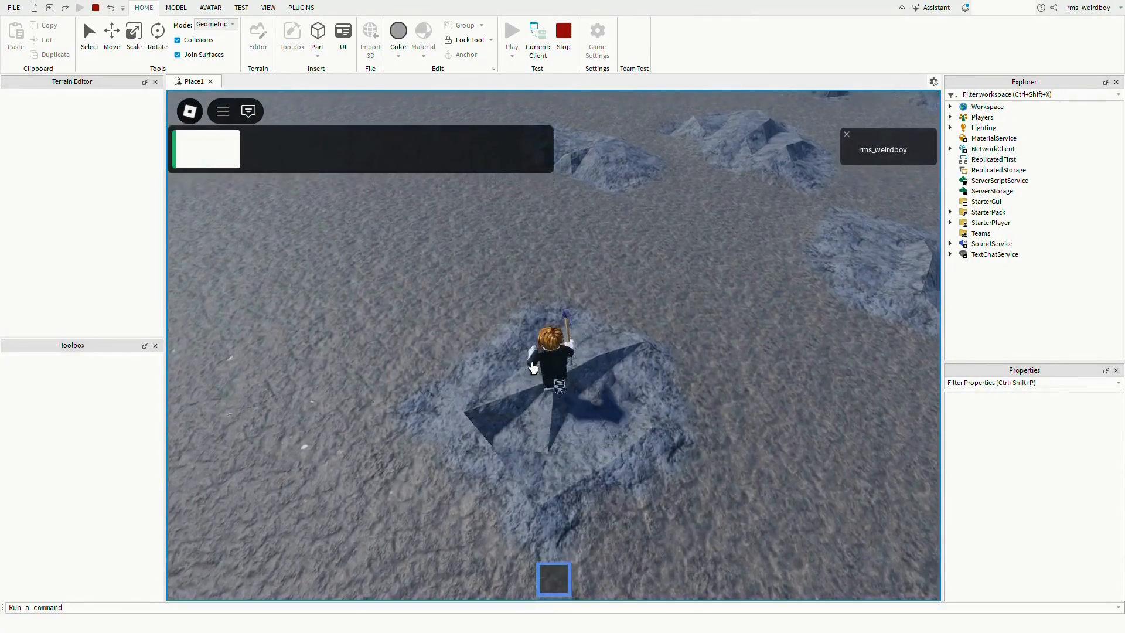
pyautogui.press('w')
pyautogui.moveTo(532, 368); pyautogui.dragTo(534, 357, button='right')
pyautogui.scroll(-5, 532, 366)
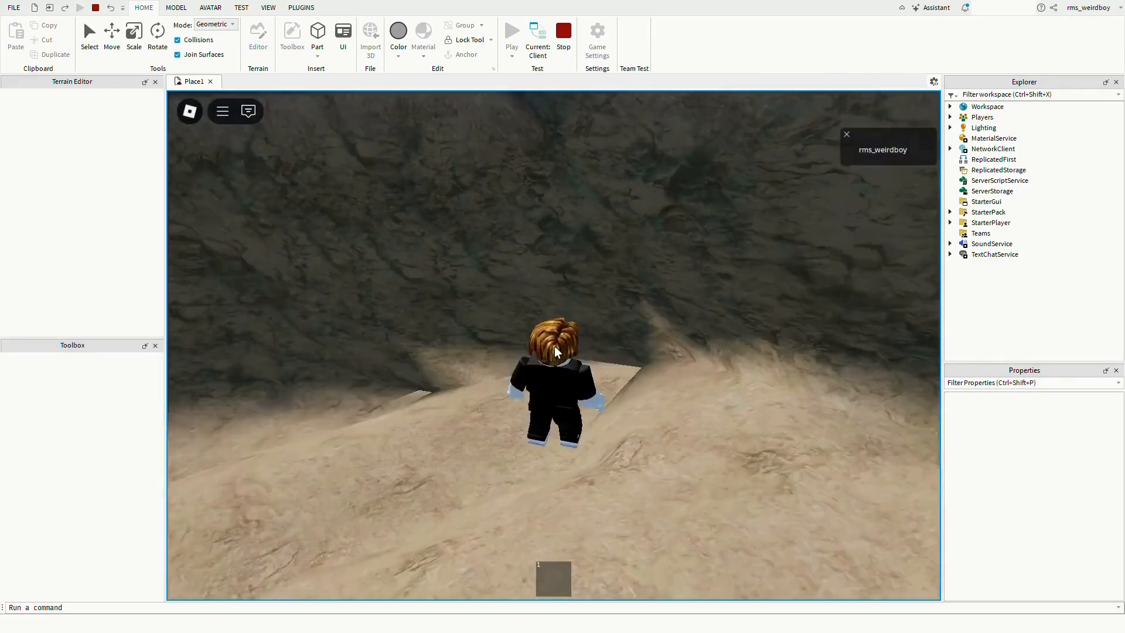
pyautogui.press('w')
pyautogui.moveTo(554, 346); pyautogui.dragTo(554, 345, button='right')
pyautogui.press('w')
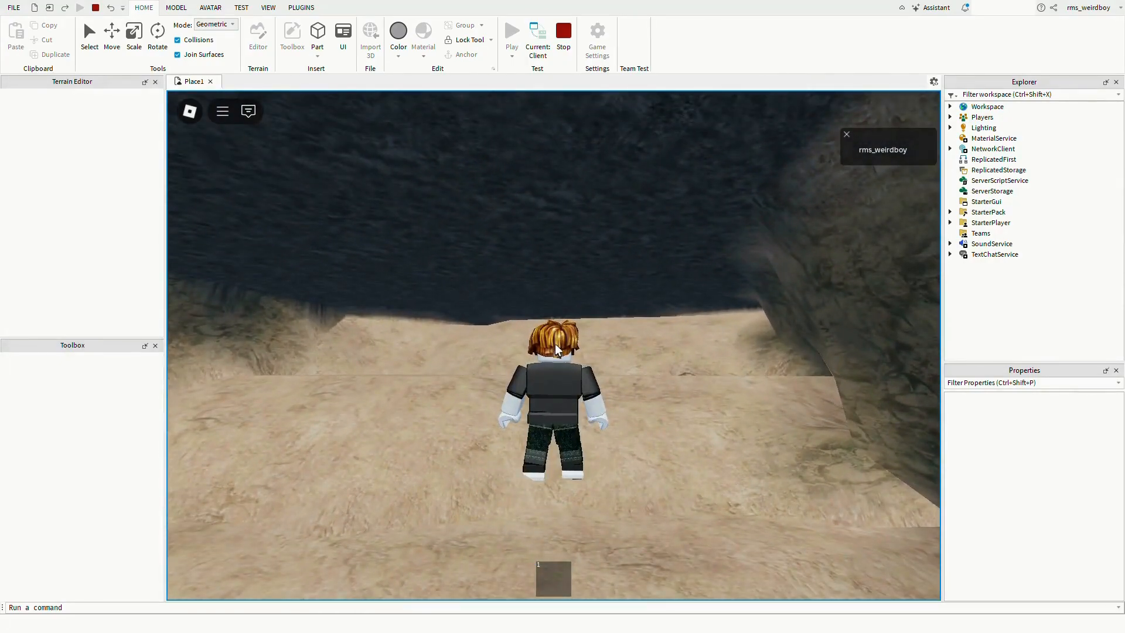
pyautogui.press('w')
pyautogui.moveTo(555, 345); pyautogui.dragTo(555, 345, button='right')
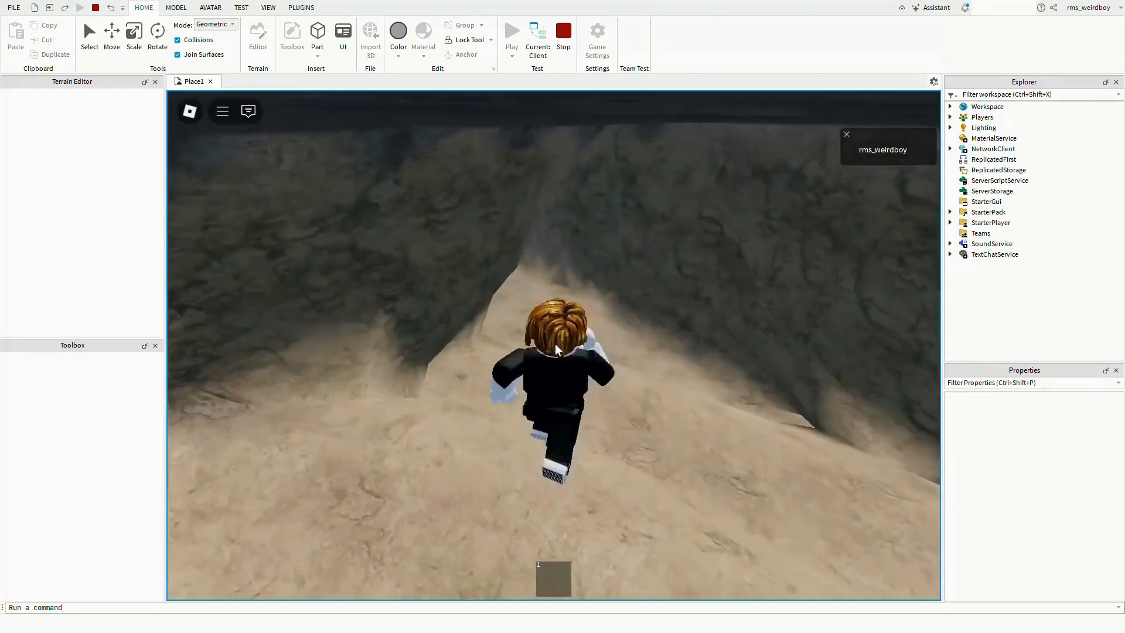
pyautogui.press('w')
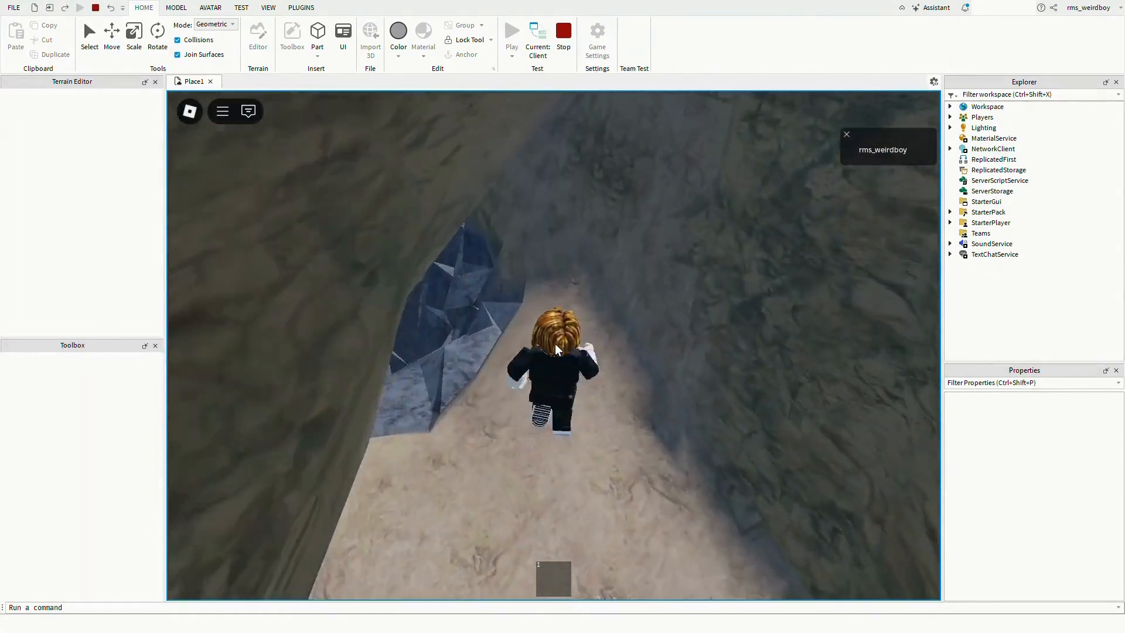
pyautogui.press('w')
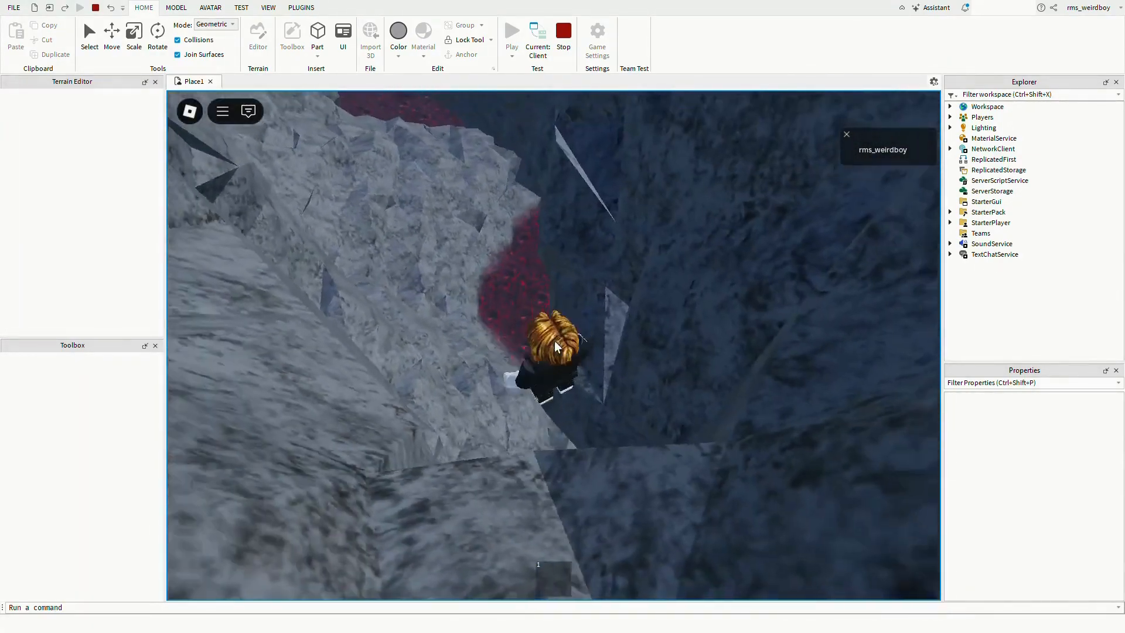
pyautogui.press('w')
pyautogui.moveTo(555, 342); pyautogui.dragTo(555, 342, button='right')
pyautogui.press('w')
pyautogui.press('w')
pyautogui.press('space')
# - Equip the pickaxe in the cave and mine through the lava-lit rock walls while walking onward
pyautogui.click(545, 574)
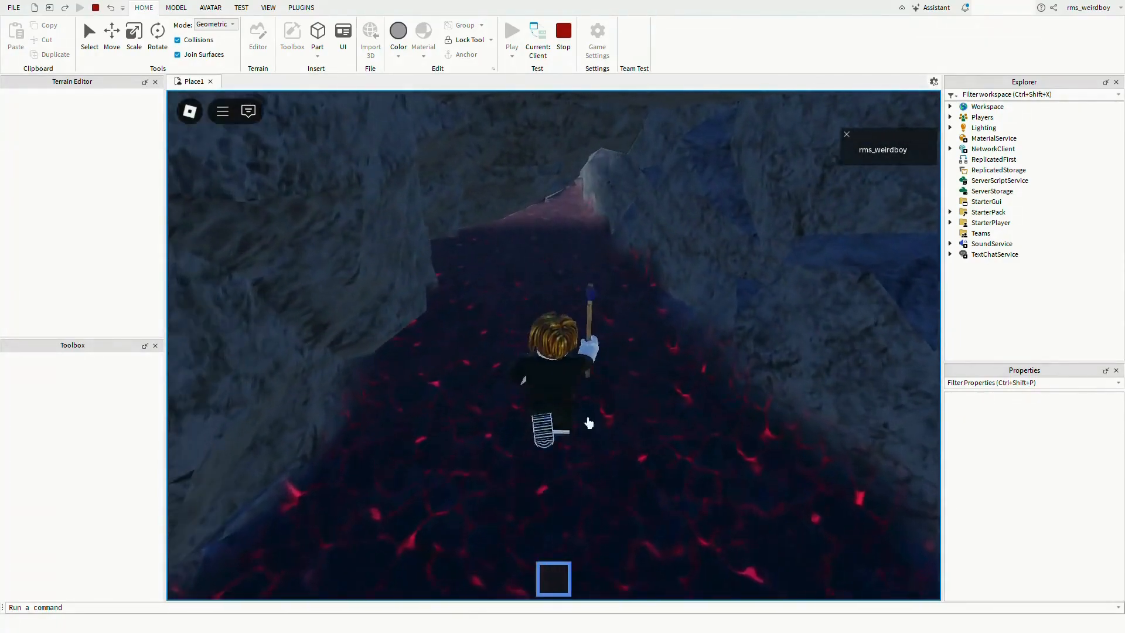
pyautogui.moveTo(598, 390); pyautogui.dragTo(598, 389, button='right')
pyautogui.click(621, 409)
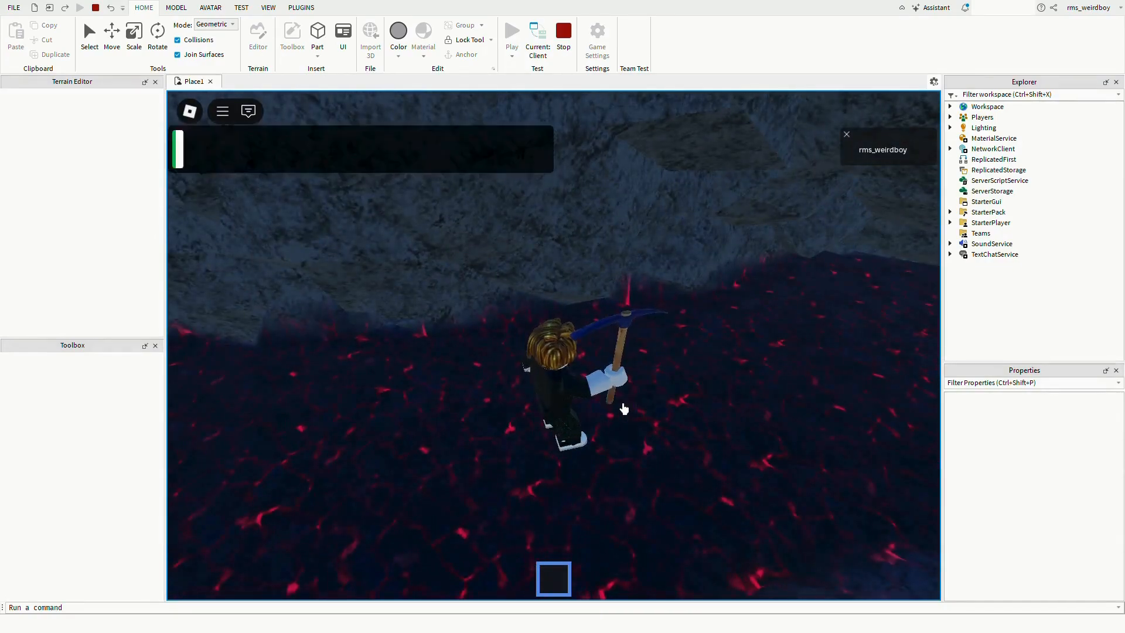
pyautogui.press('w')
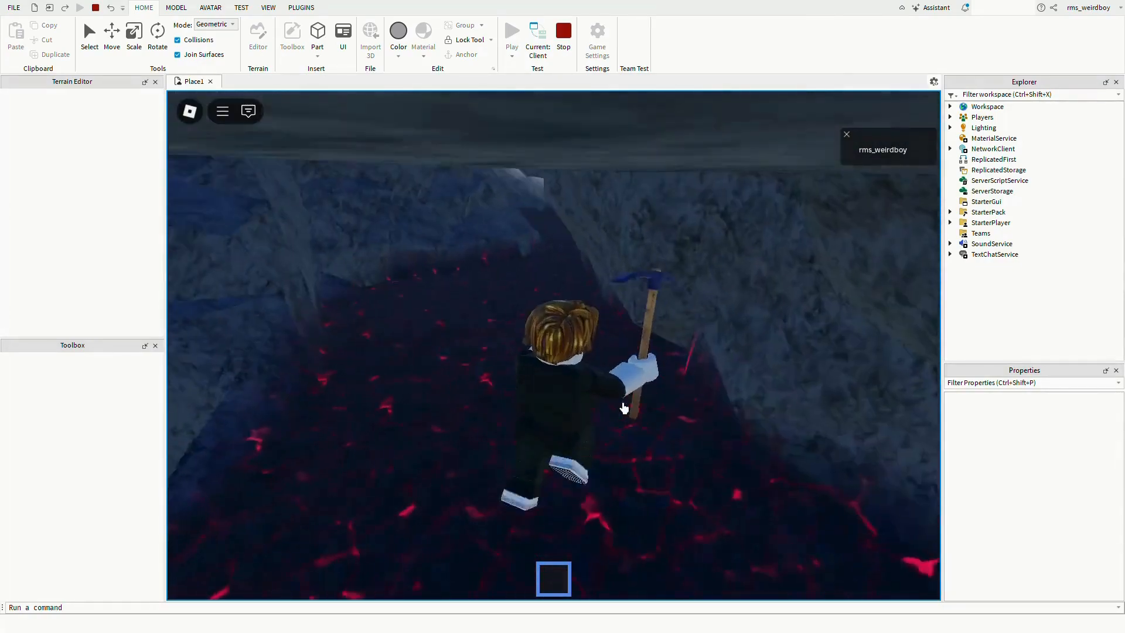
pyautogui.press('s')
pyautogui.moveTo(624, 408); pyautogui.dragTo(624, 409, button='right')
pyautogui.press('w')
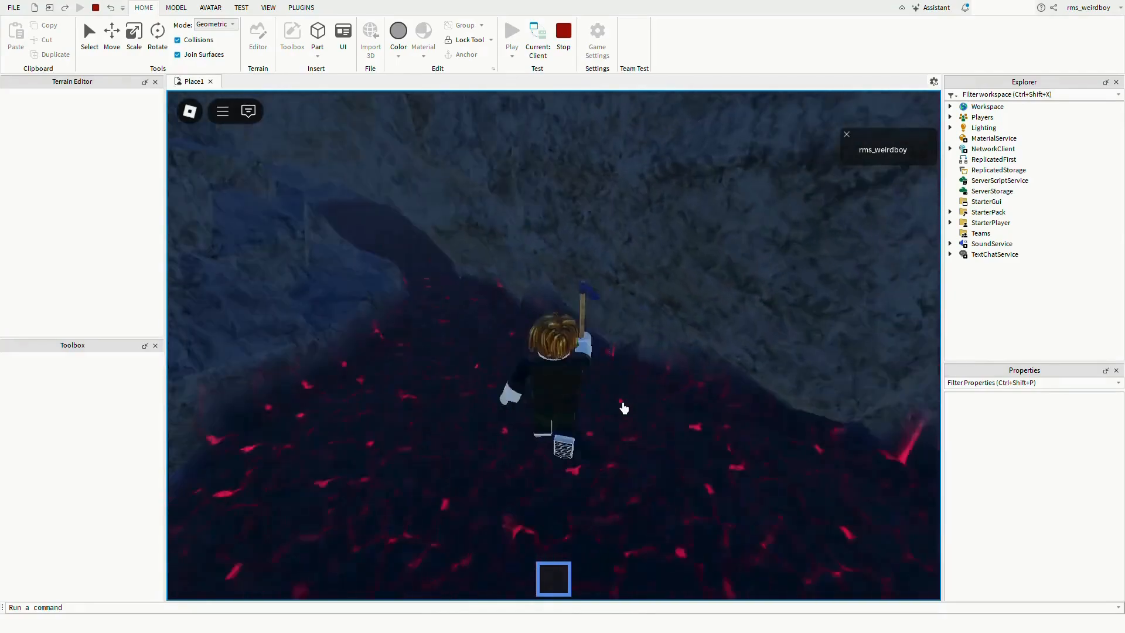
pyautogui.press('w')
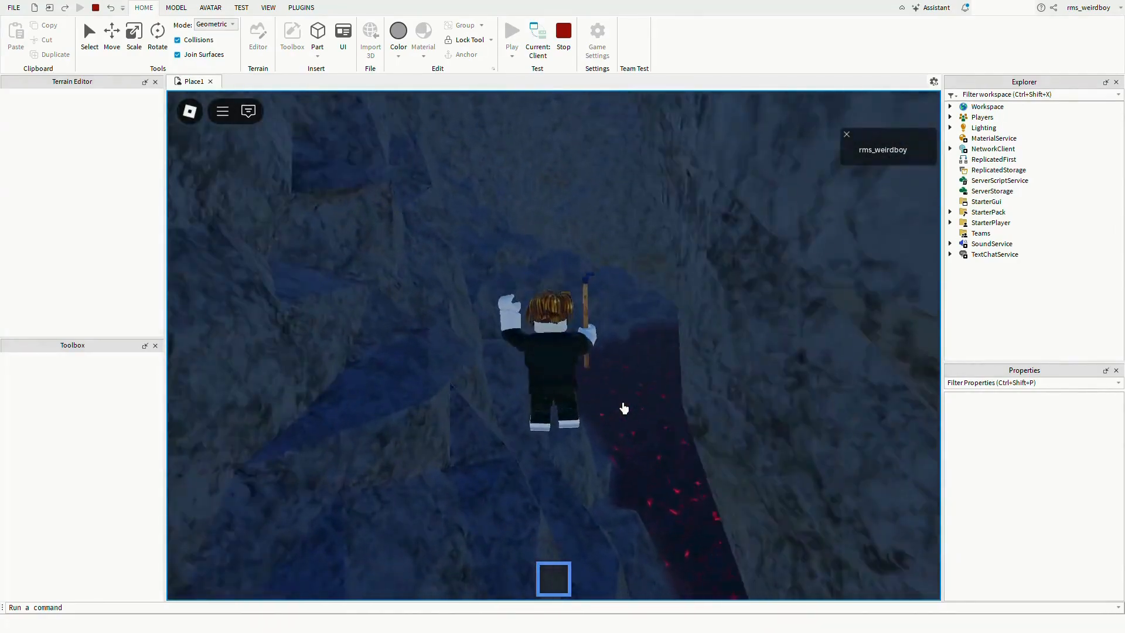
pyautogui.press('w')
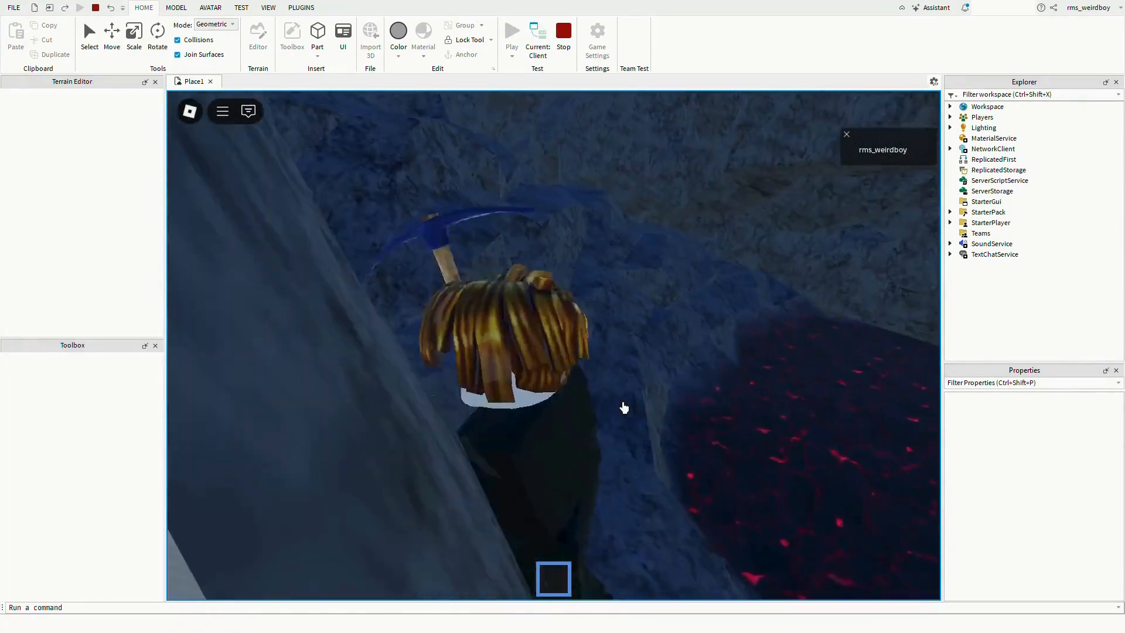
pyautogui.press('w')
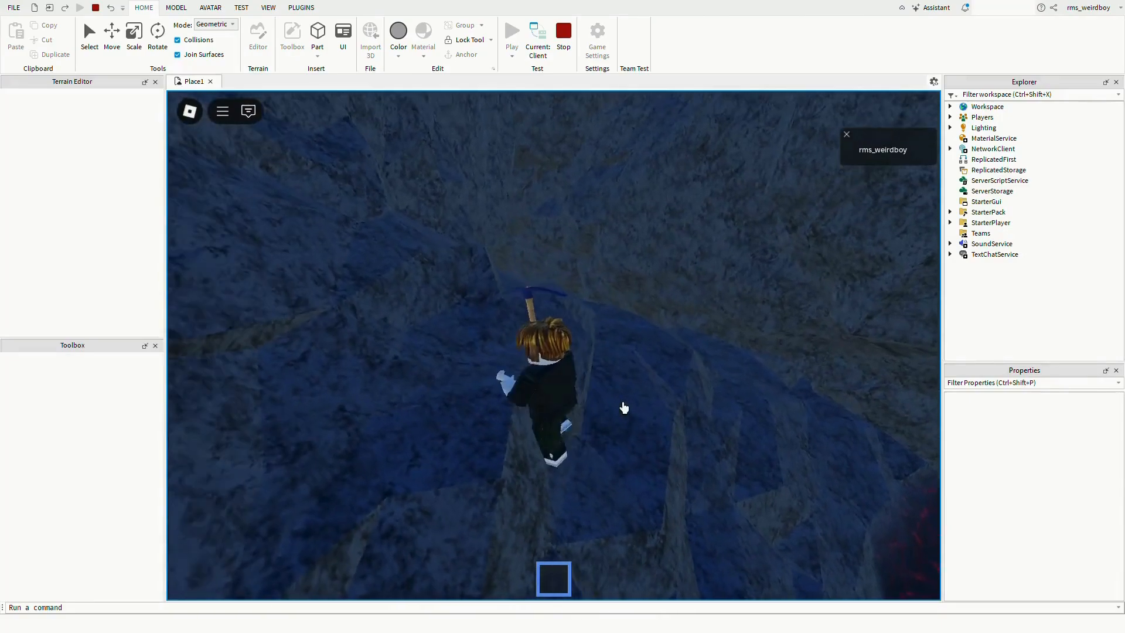
pyautogui.press('w')
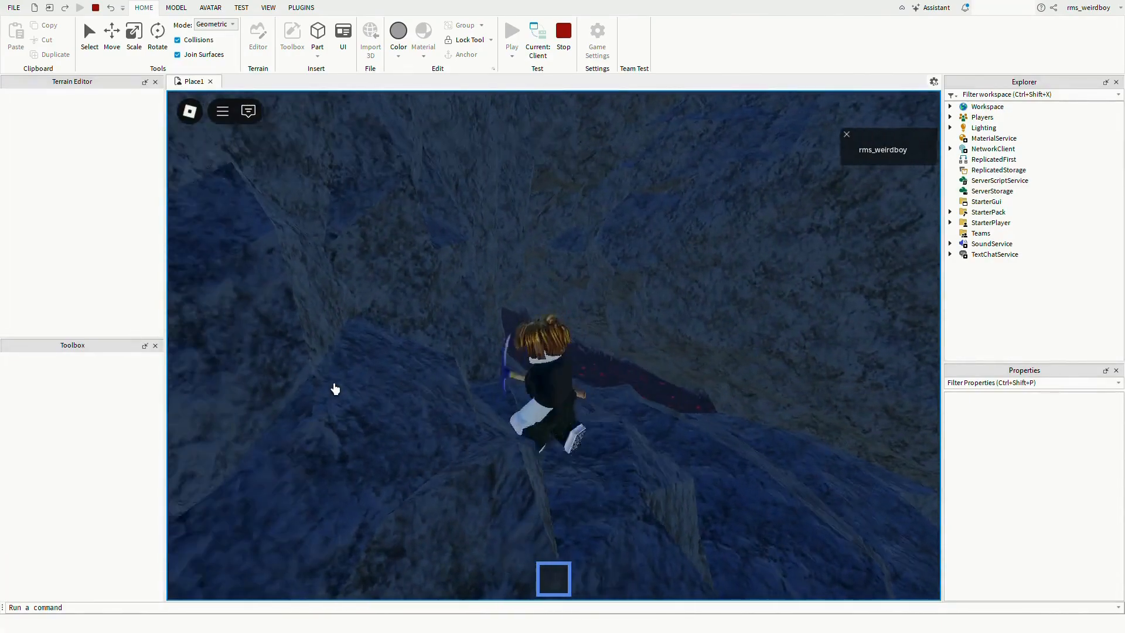